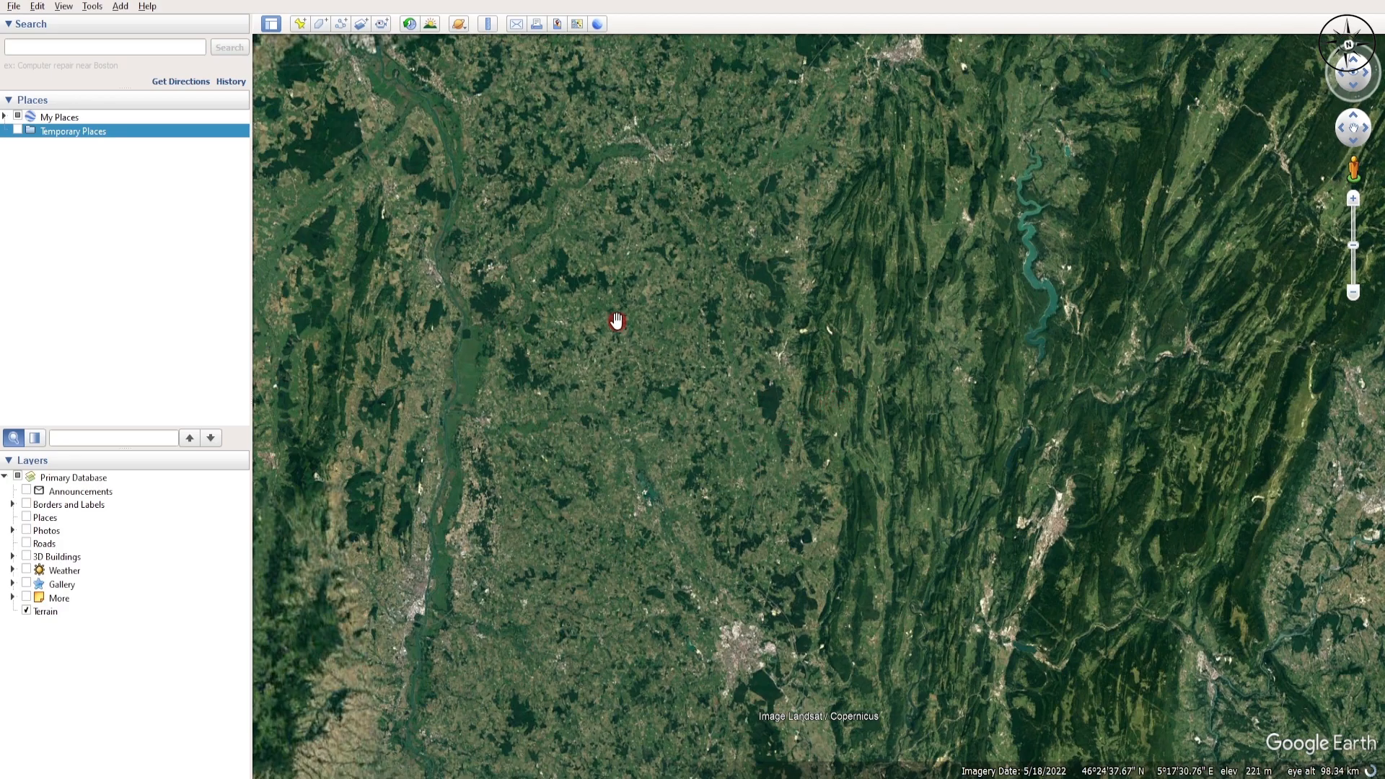
- Draw a dense crisscross path of horizontal and vertical passes over the square area east of the river and name it Path
{"action": "left_click", "coordinate": [339, 26]}
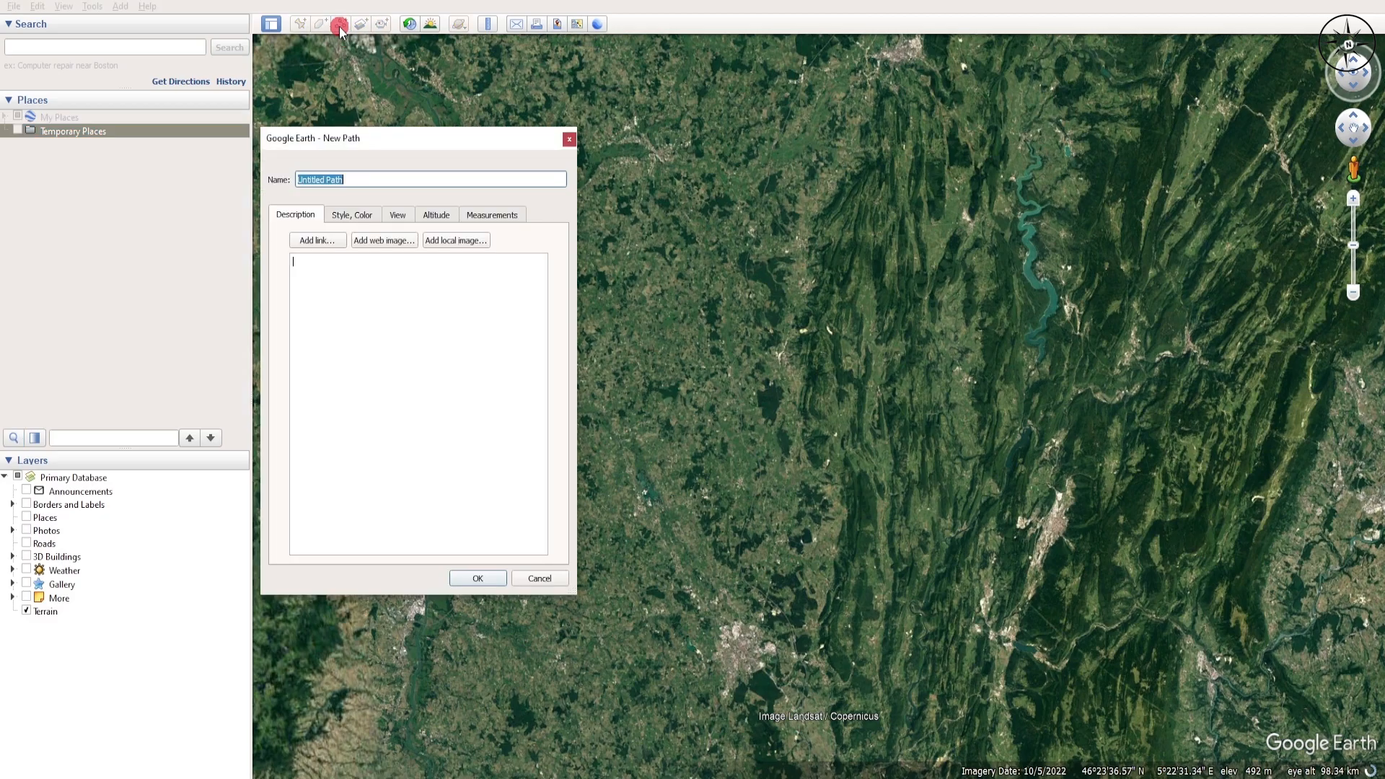
{"action": "mouse_move", "coordinate": [452, 147]}
{"action": "left_mouse_down"}
{"action": "mouse_move", "coordinate": [469, 131]}
{"action": "mouse_move", "coordinate": [537, 136]}
{"action": "mouse_move", "coordinate": [452, 156]}
{"action": "left_mouse_up"}
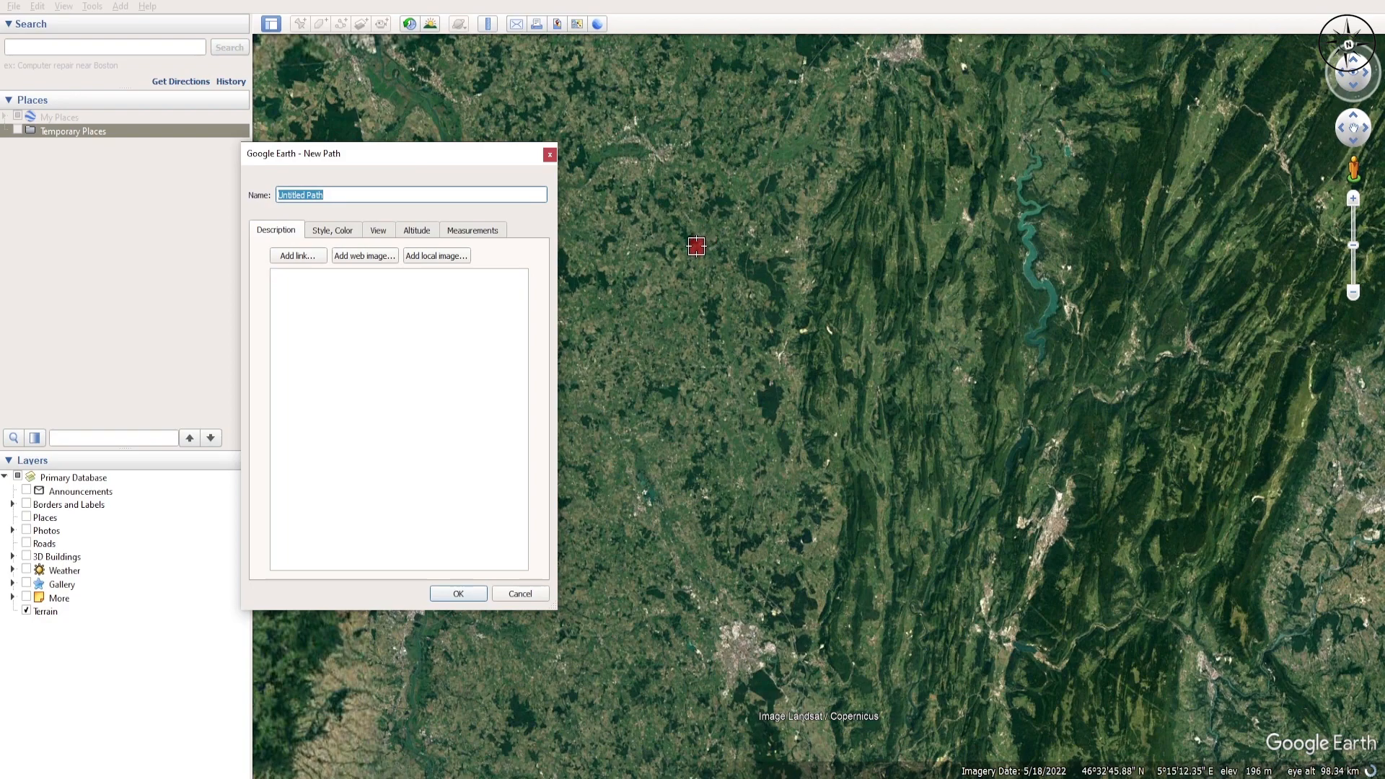
{"action": "mouse_move", "coordinate": [692, 250]}
{"action": "left_mouse_down"}
{"action": "mouse_move", "coordinate": [920, 257]}
{"action": "mouse_move", "coordinate": [926, 277]}
{"action": "mouse_move", "coordinate": [912, 280]}
{"action": "mouse_move", "coordinate": [718, 277]}
{"action": "mouse_move", "coordinate": [690, 292]}
{"action": "mouse_move", "coordinate": [924, 309]}
{"action": "mouse_move", "coordinate": [930, 323]}
{"action": "mouse_move", "coordinate": [866, 333]}
{"action": "mouse_move", "coordinate": [706, 321]}
{"action": "mouse_move", "coordinate": [692, 333]}
{"action": "mouse_move", "coordinate": [719, 357]}
{"action": "mouse_move", "coordinate": [924, 357]}
{"action": "mouse_move", "coordinate": [718, 379]}
{"action": "mouse_move", "coordinate": [871, 408]}
{"action": "mouse_move", "coordinate": [848, 446]}
{"action": "mouse_move", "coordinate": [712, 438]}
{"action": "mouse_move", "coordinate": [728, 466]}
{"action": "mouse_move", "coordinate": [924, 475]}
{"action": "left_mouse_up"}
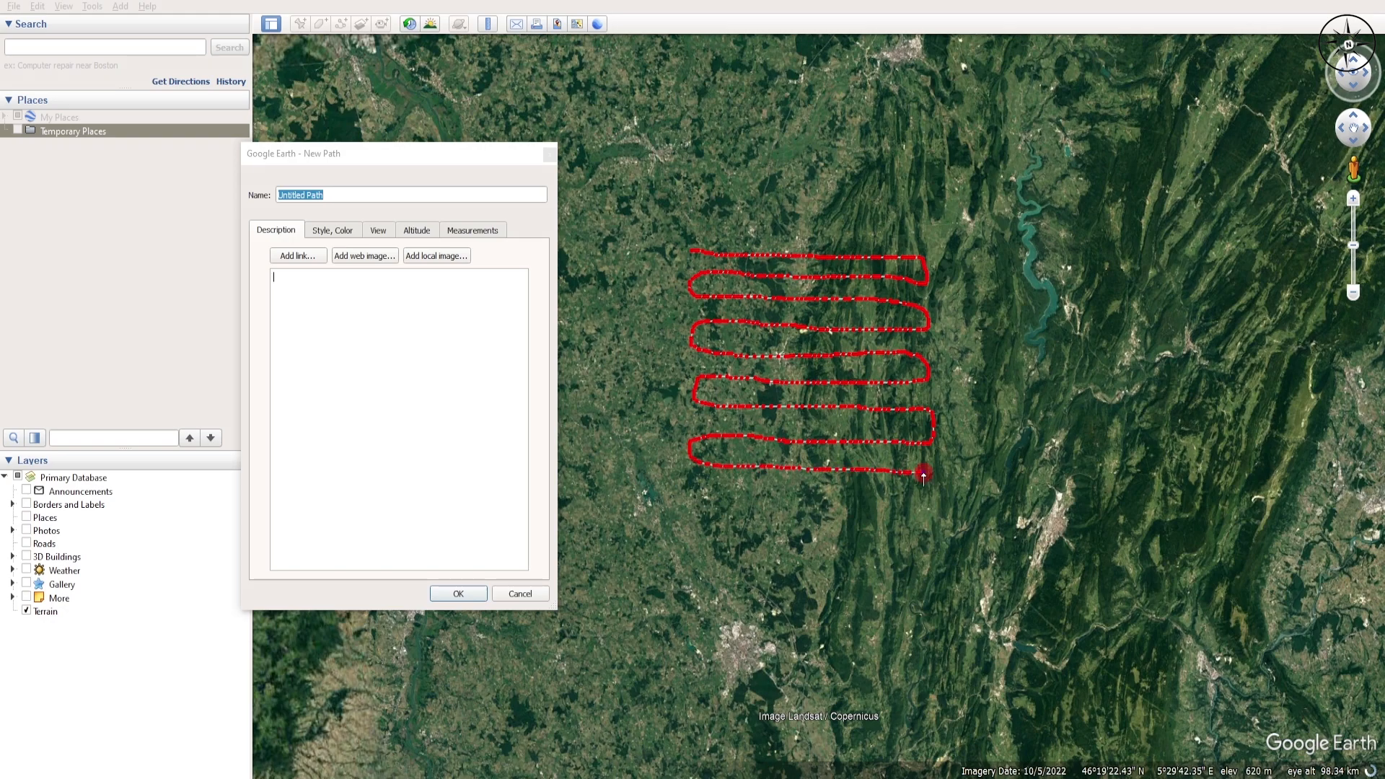
{"action": "mouse_move", "coordinate": [925, 474]}
{"action": "left_mouse_down"}
{"action": "mouse_move", "coordinate": [916, 257]}
{"action": "mouse_move", "coordinate": [915, 468]}
{"action": "mouse_move", "coordinate": [898, 472]}
{"action": "mouse_move", "coordinate": [897, 282]}
{"action": "mouse_move", "coordinate": [879, 306]}
{"action": "mouse_move", "coordinate": [877, 426]}
{"action": "mouse_move", "coordinate": [861, 281]}
{"action": "mouse_move", "coordinate": [839, 433]}
{"action": "mouse_move", "coordinate": [823, 260]}
{"action": "mouse_move", "coordinate": [772, 460]}
{"action": "mouse_move", "coordinate": [748, 268]}
{"action": "mouse_move", "coordinate": [722, 432]}
{"action": "mouse_move", "coordinate": [691, 249]}
{"action": "left_mouse_up"}
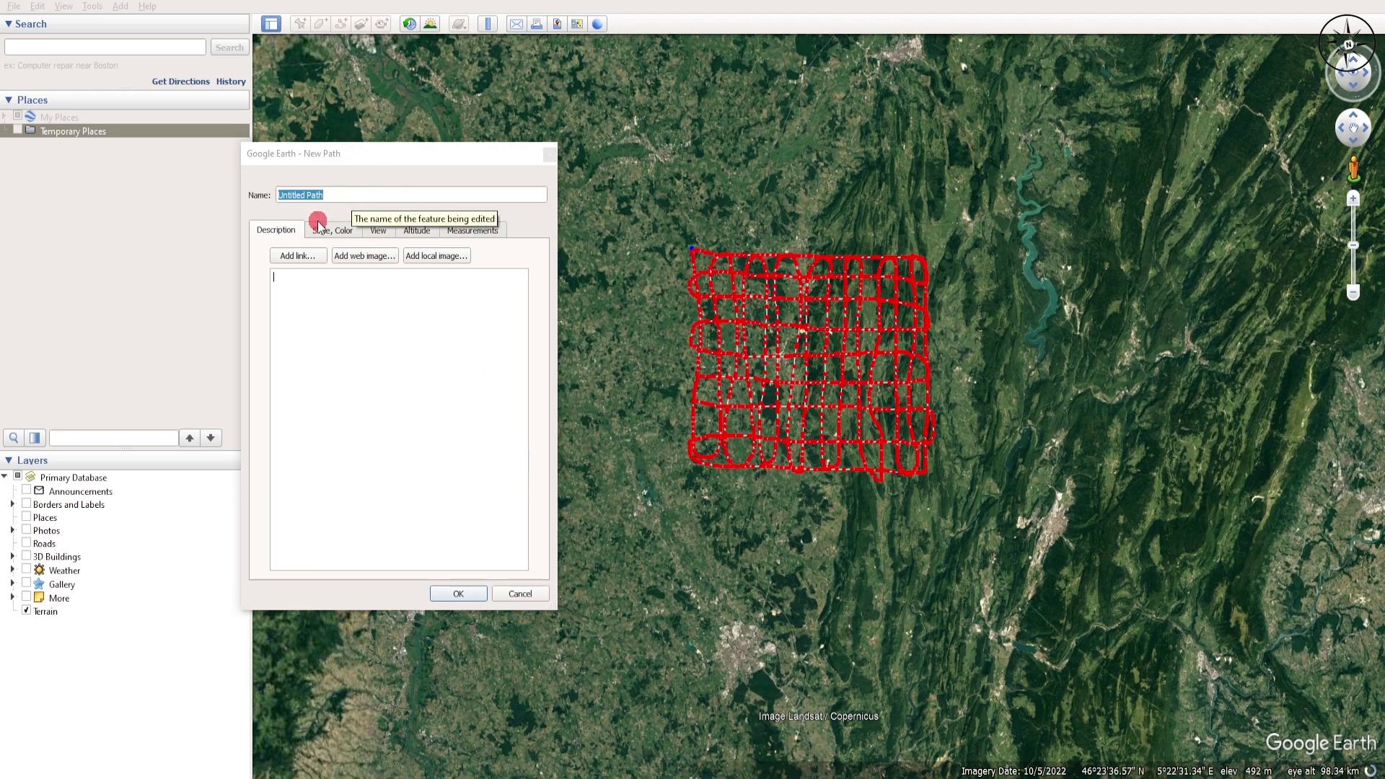
{"action": "type", "text": "Path"}
{"action": "left_click", "coordinate": [392, 483]}
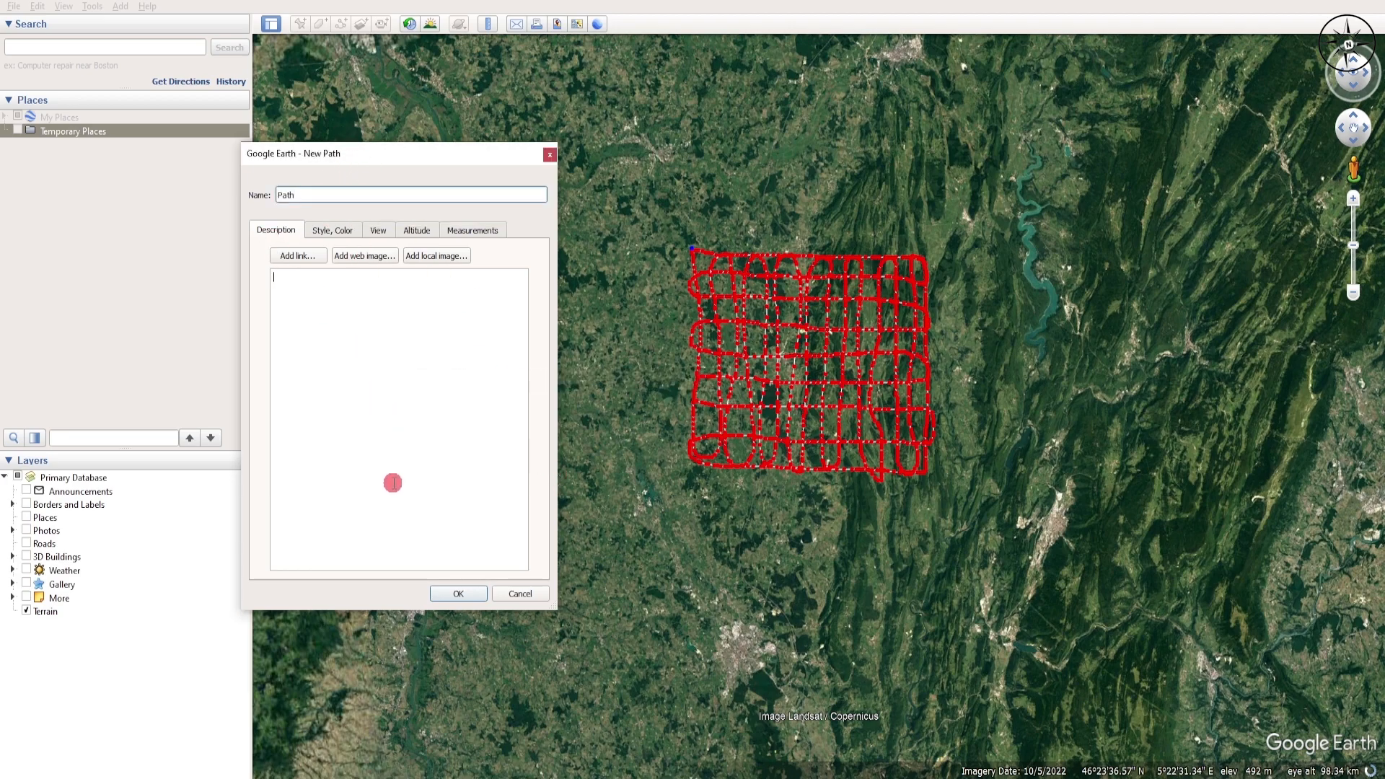
{"action": "left_click", "coordinate": [460, 594]}
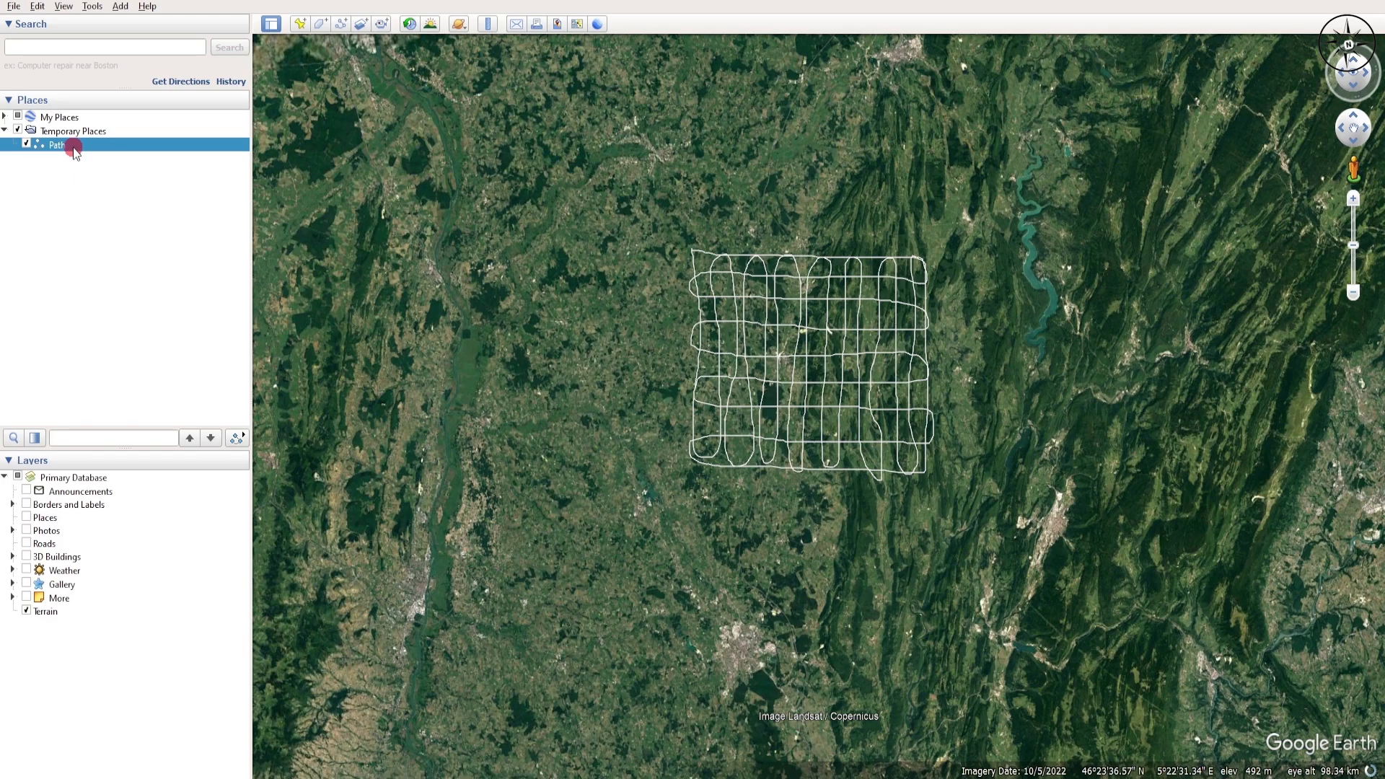
- Save the Path place as a KMZ file named path in the Desktop path folder
{"action": "right_click", "coordinate": [75, 149]}
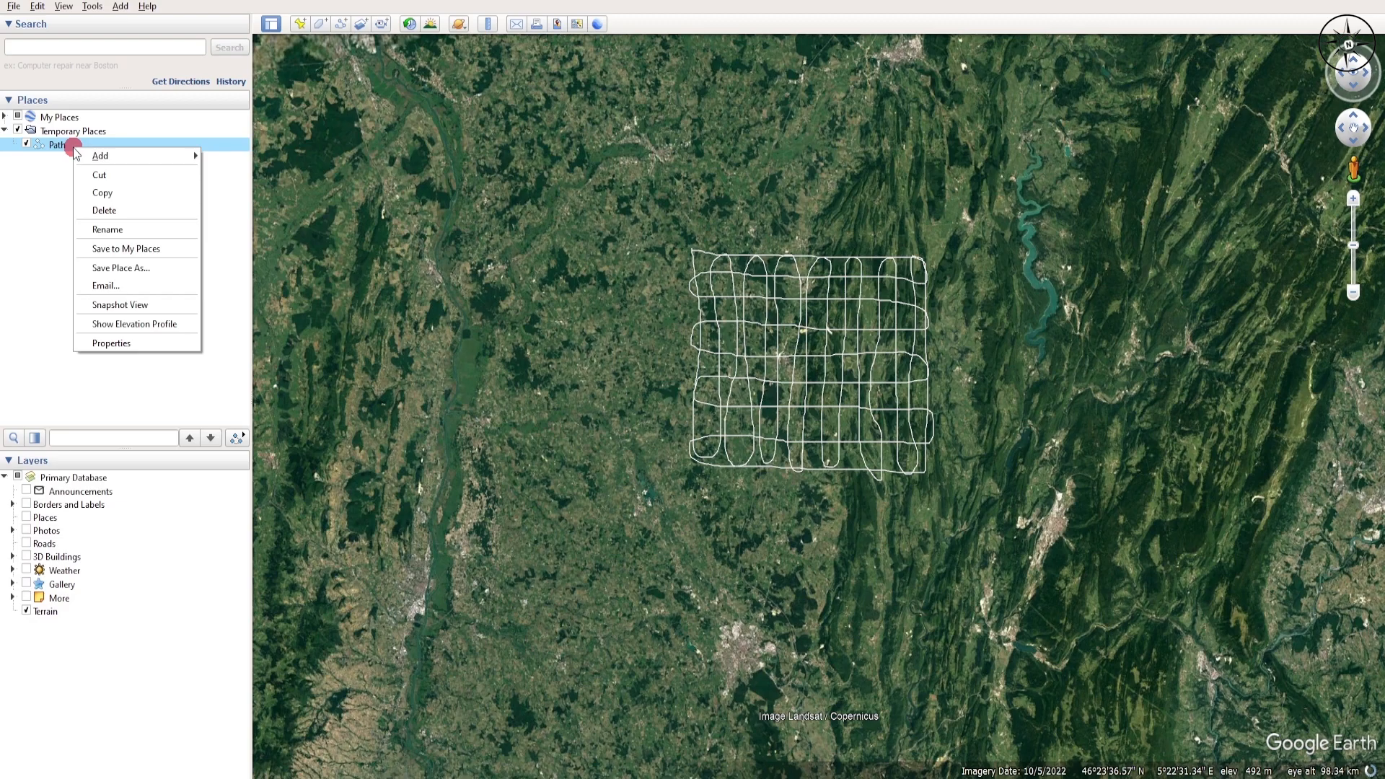
{"action": "left_click", "coordinate": [148, 270]}
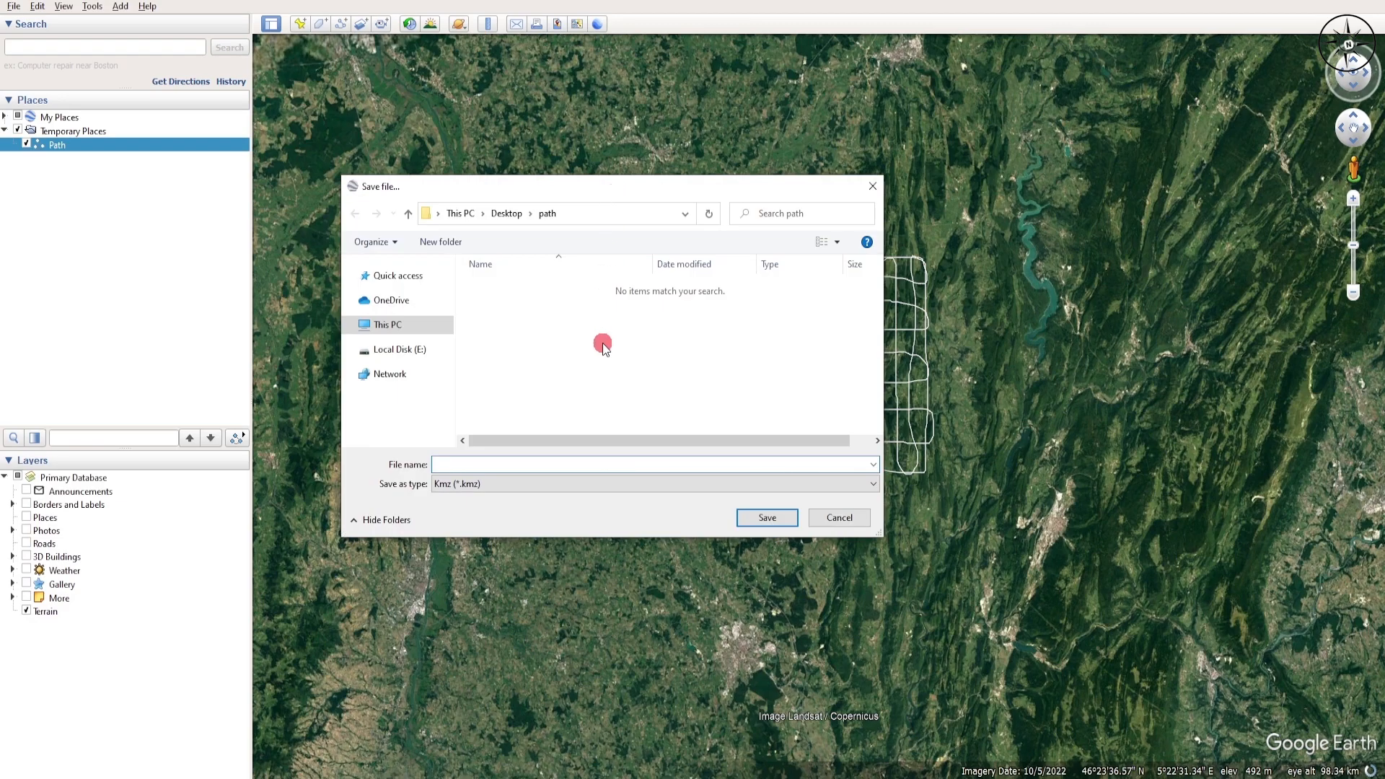
{"action": "type", "text": "path"}
{"action": "left_click", "coordinate": [786, 520]}
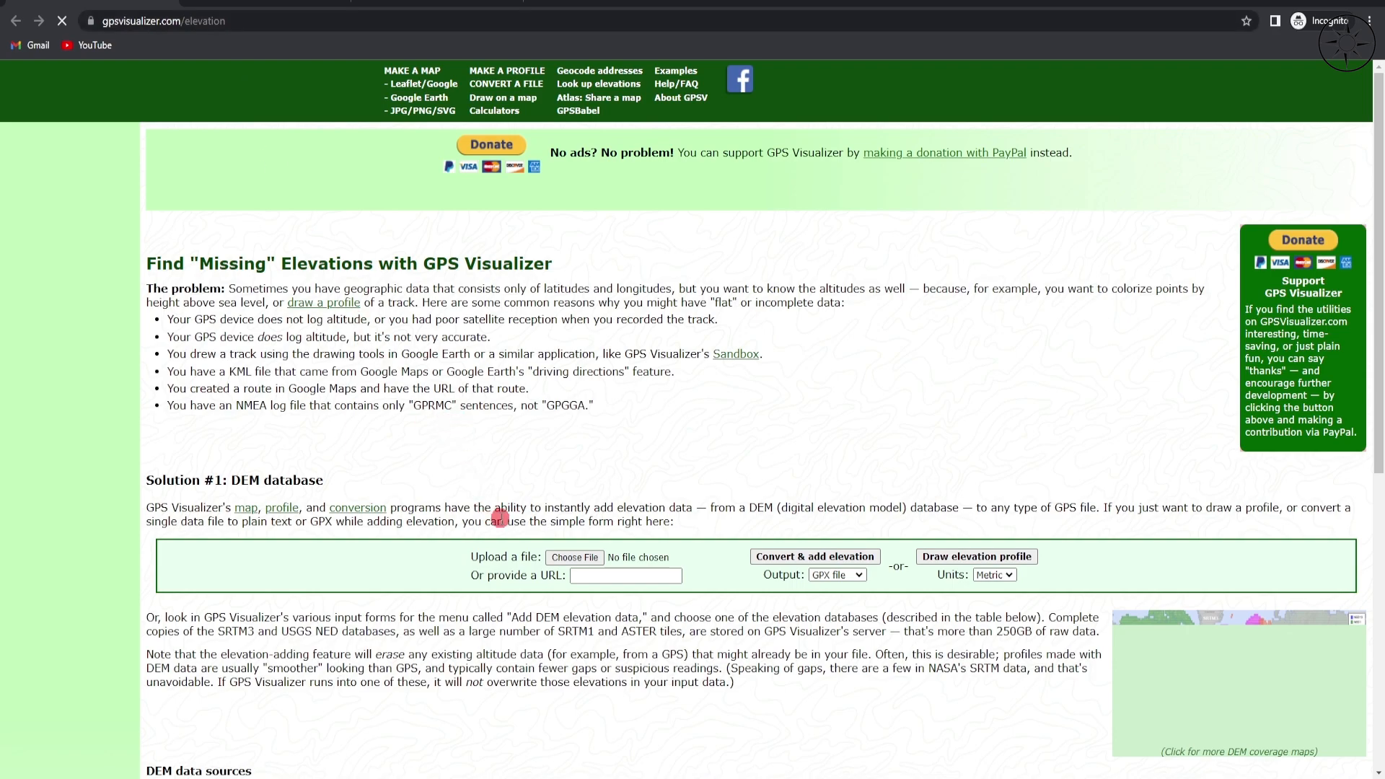
- On the GPS Visualizer elevation page, convert path.kmz to plain text with added elevations and open the resulting data file
{"action": "left_click", "coordinate": [574, 557]}
{"action": "left_click", "coordinate": [193, 112]}
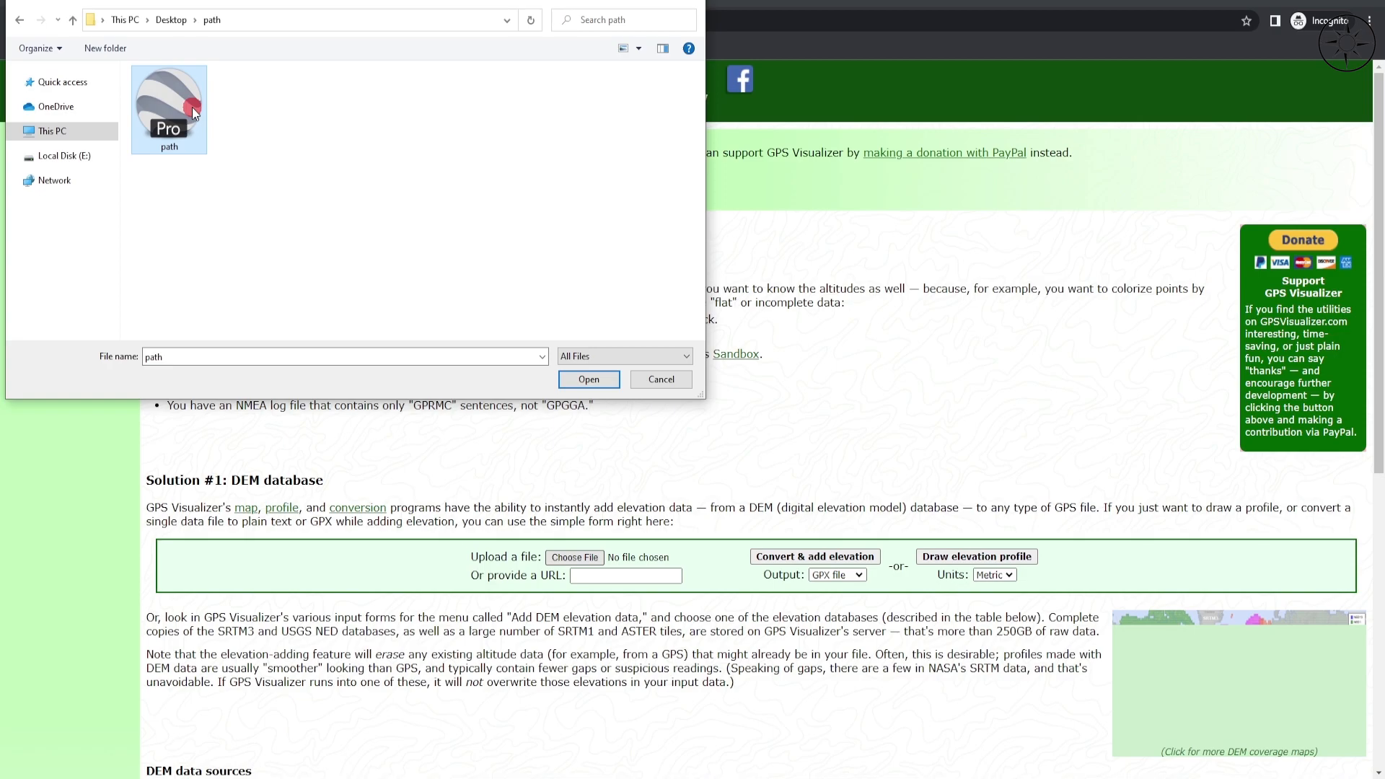
{"action": "left_click", "coordinate": [603, 379]}
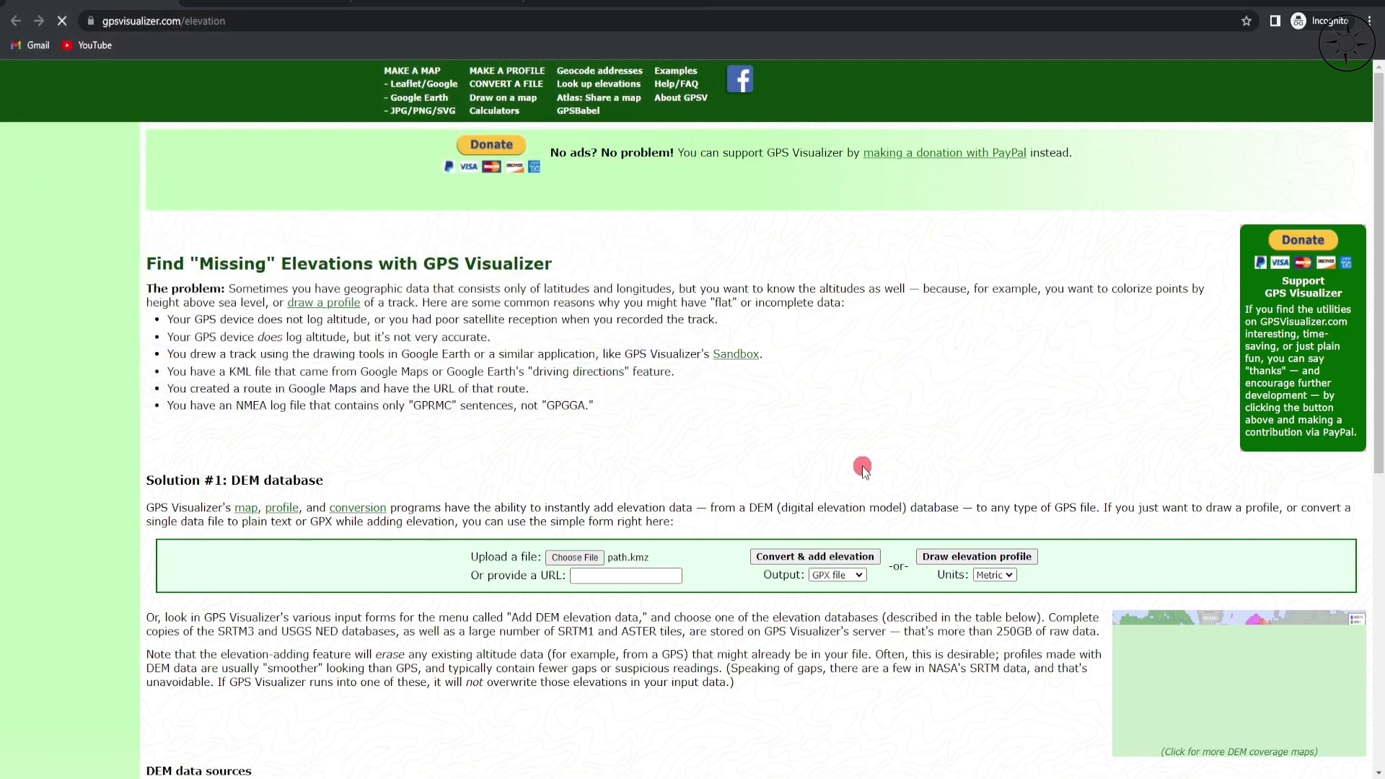
{"action": "left_click", "coordinate": [858, 577]}
{"action": "left_click", "coordinate": [844, 599]}
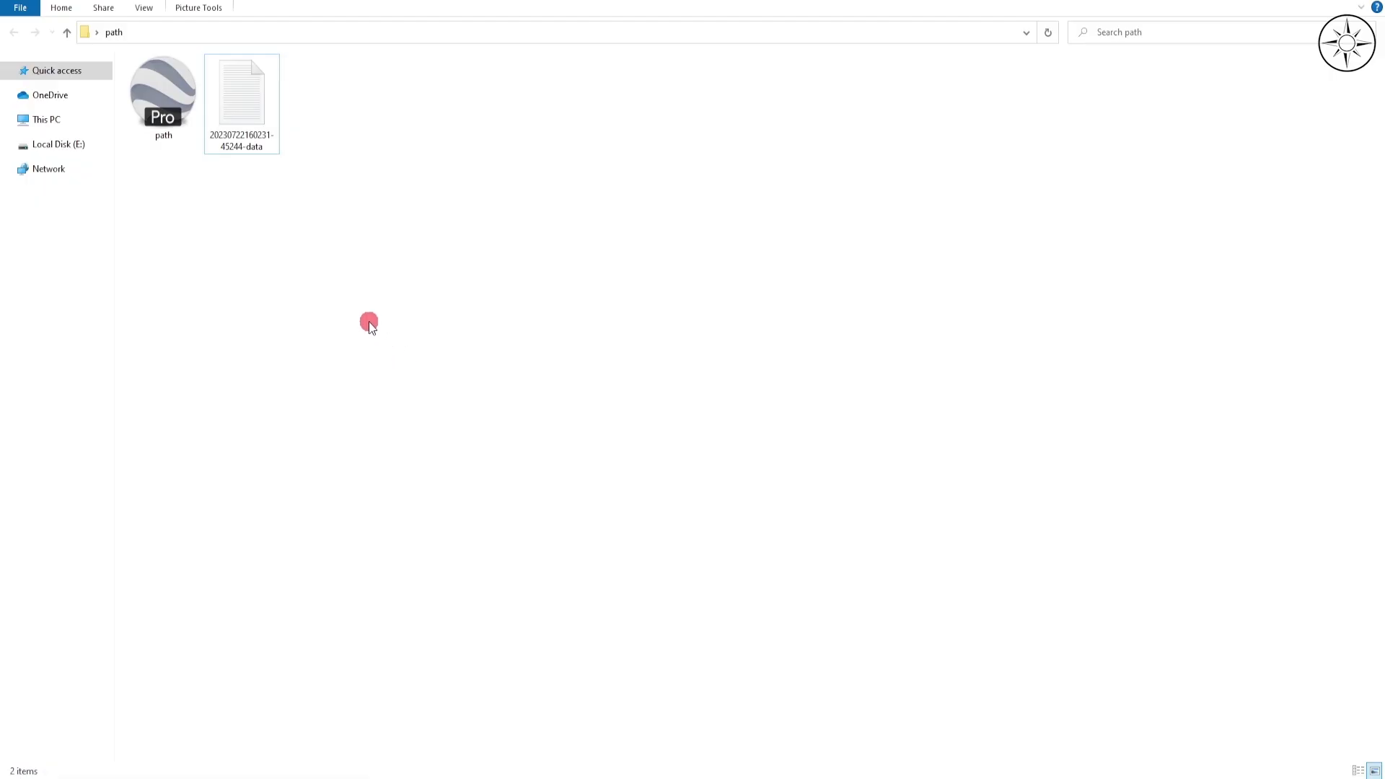
{"action": "double_click", "coordinate": [259, 136]}
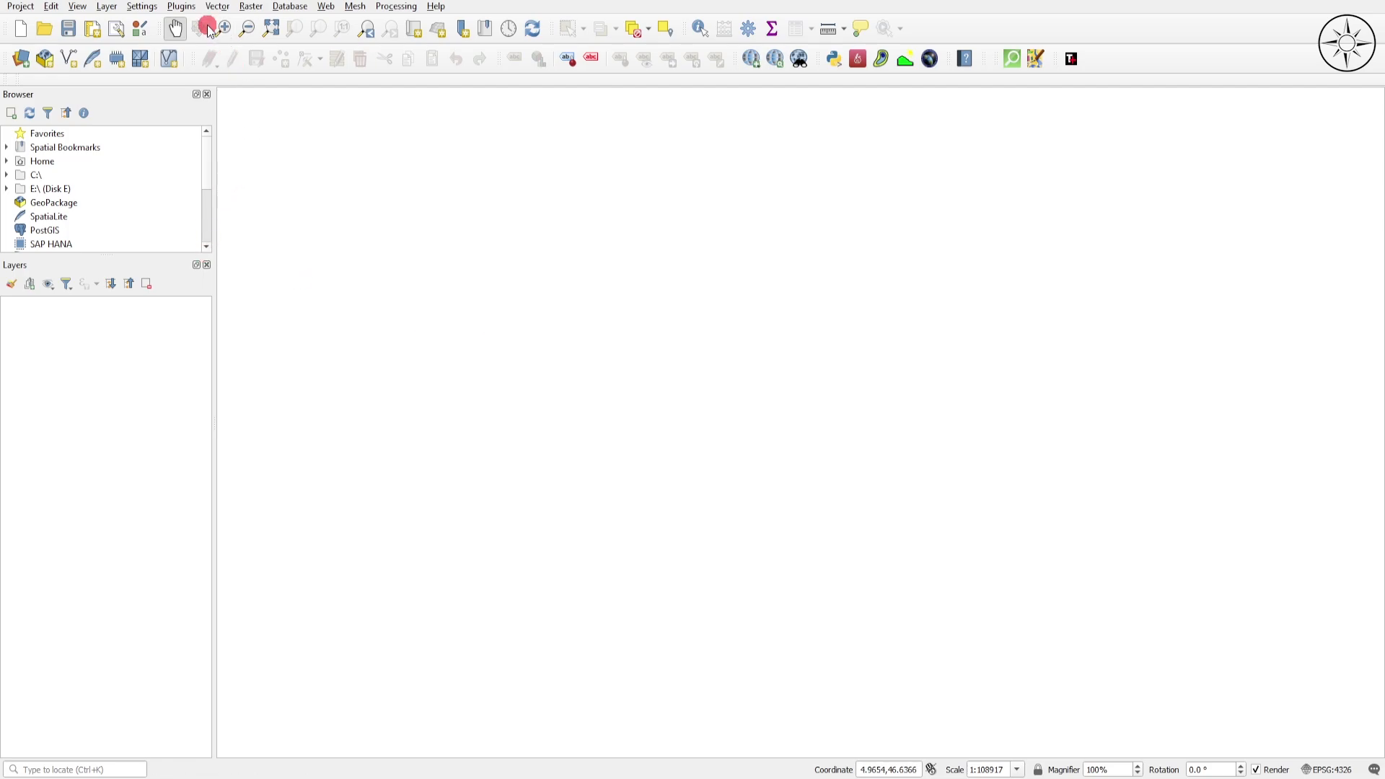
{"action": "left_click", "coordinate": [112, 7]}
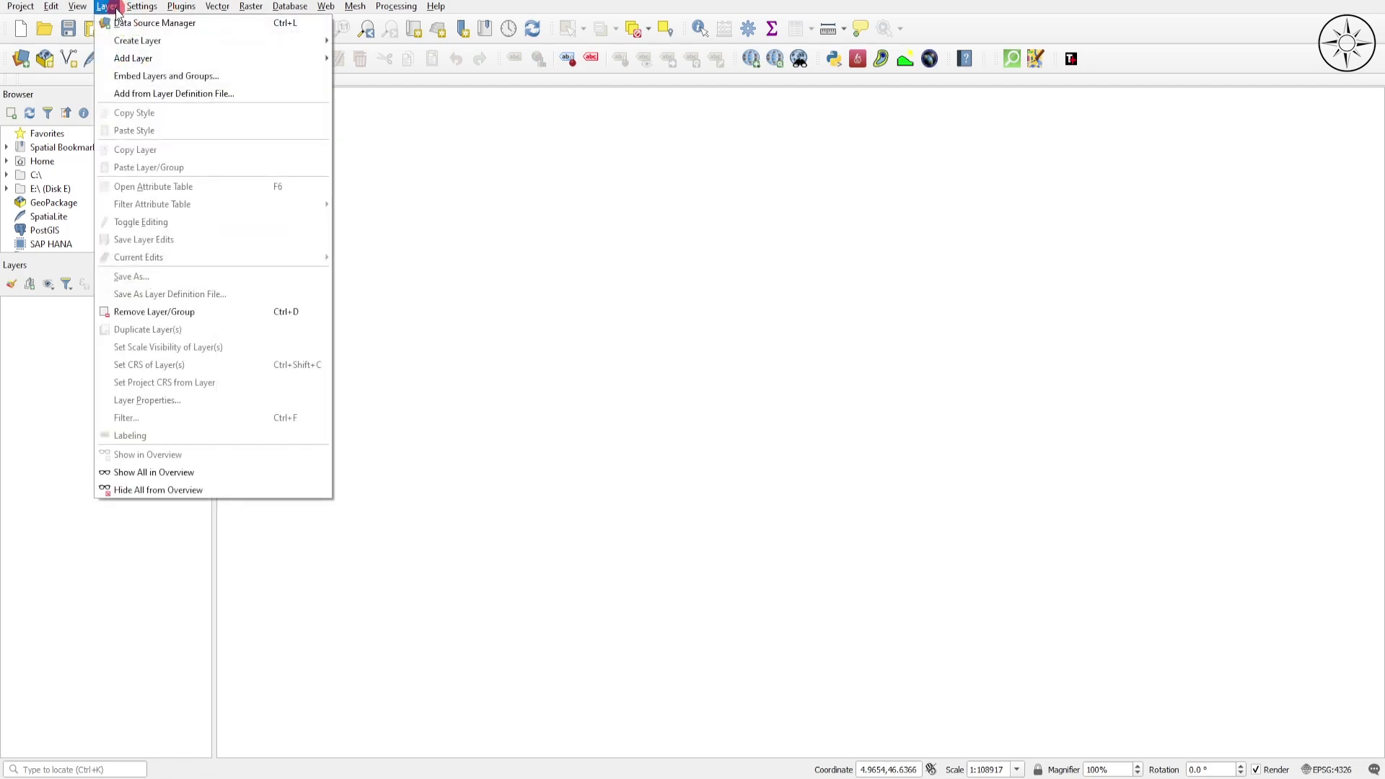
{"action": "mouse_move", "coordinate": [157, 58]}
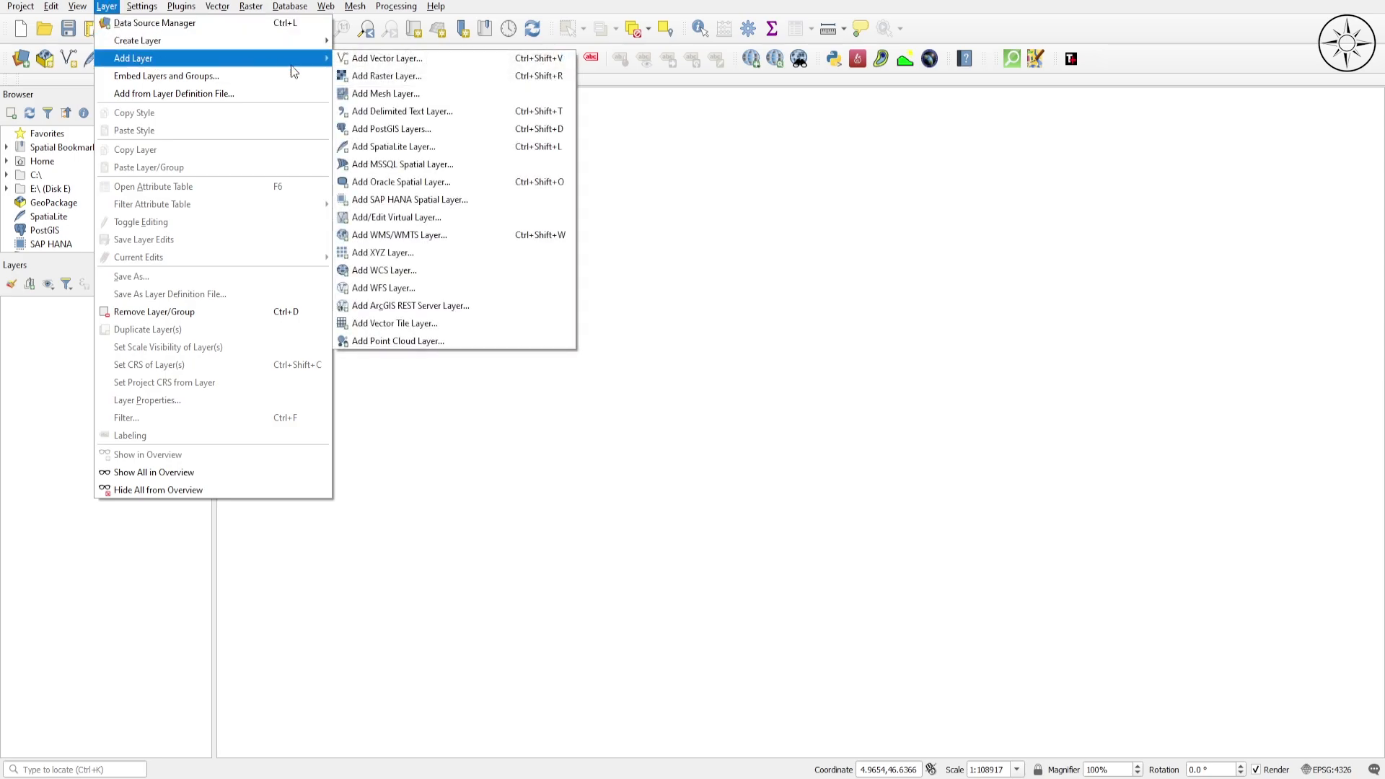
{"action": "left_click", "coordinate": [474, 116]}
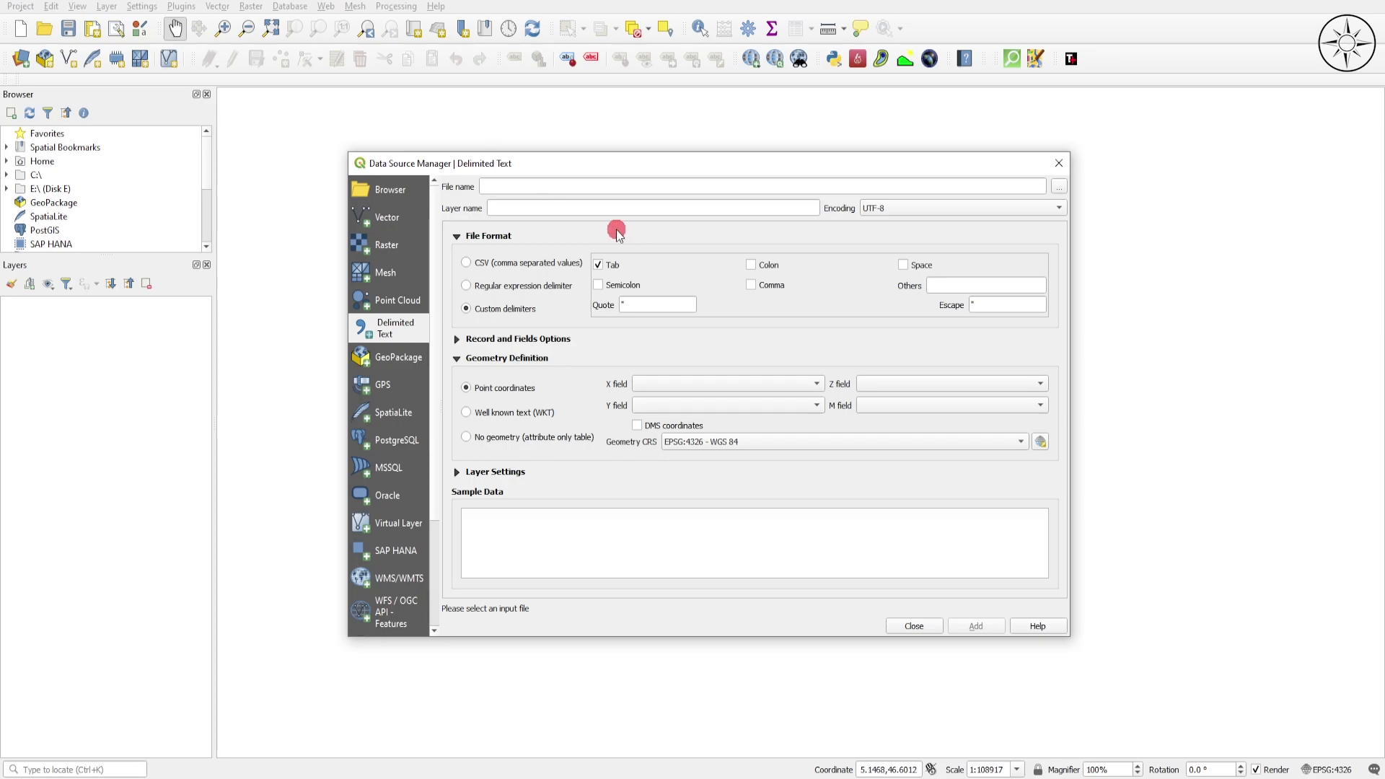
{"action": "left_click", "coordinate": [1058, 187]}
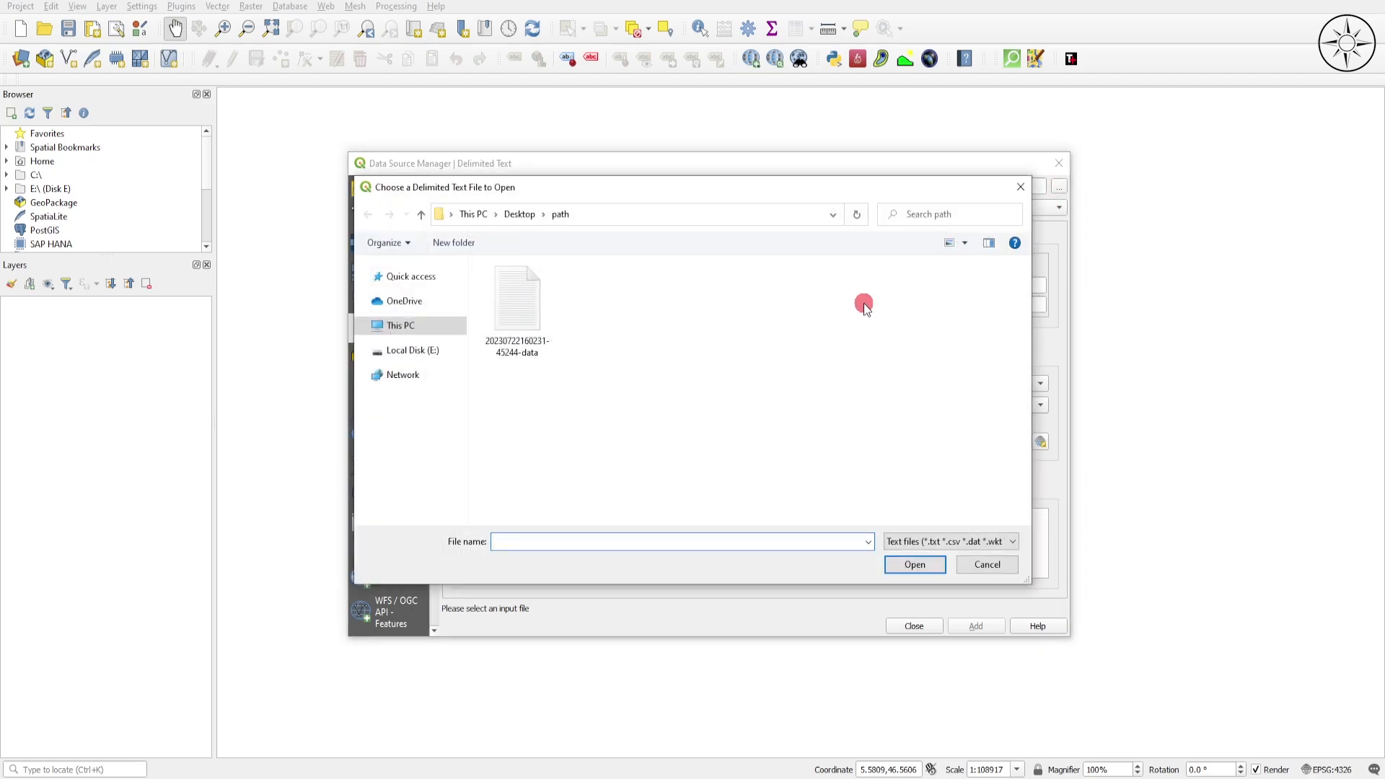
{"action": "left_click", "coordinate": [518, 346]}
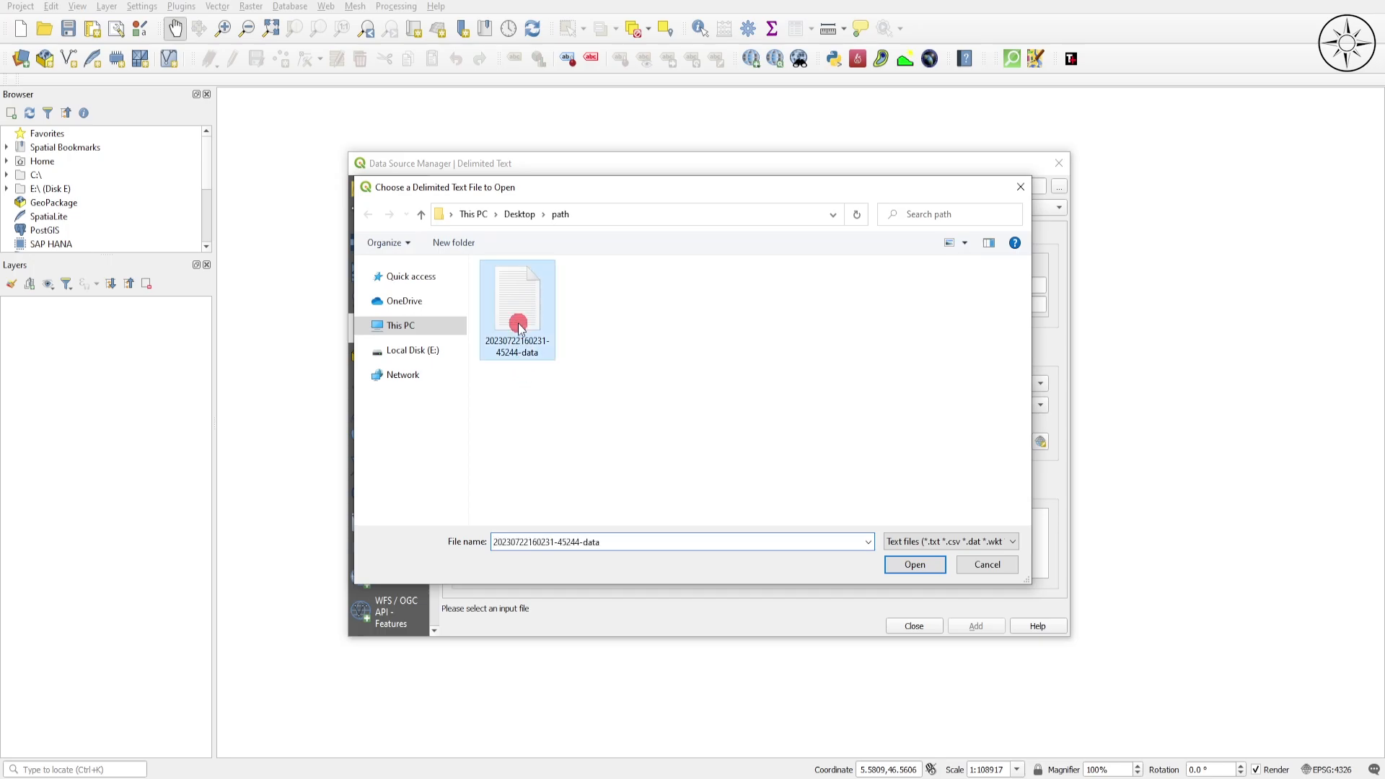
{"action": "left_click", "coordinate": [900, 572]}
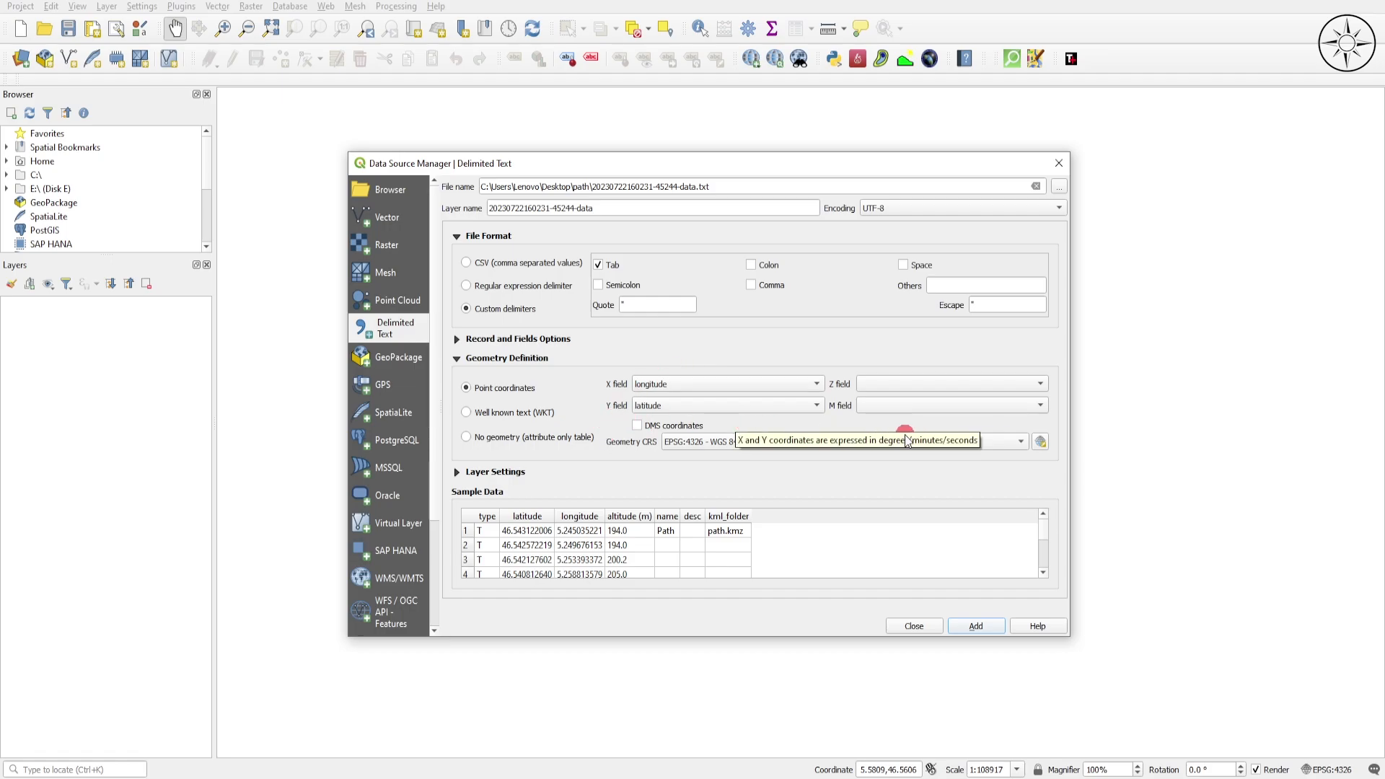
- Set the layer's Z field to altitude (m), add the points to the map and close the data source dialog
{"action": "left_click", "coordinate": [924, 394]}
{"action": "left_click", "coordinate": [915, 441]}
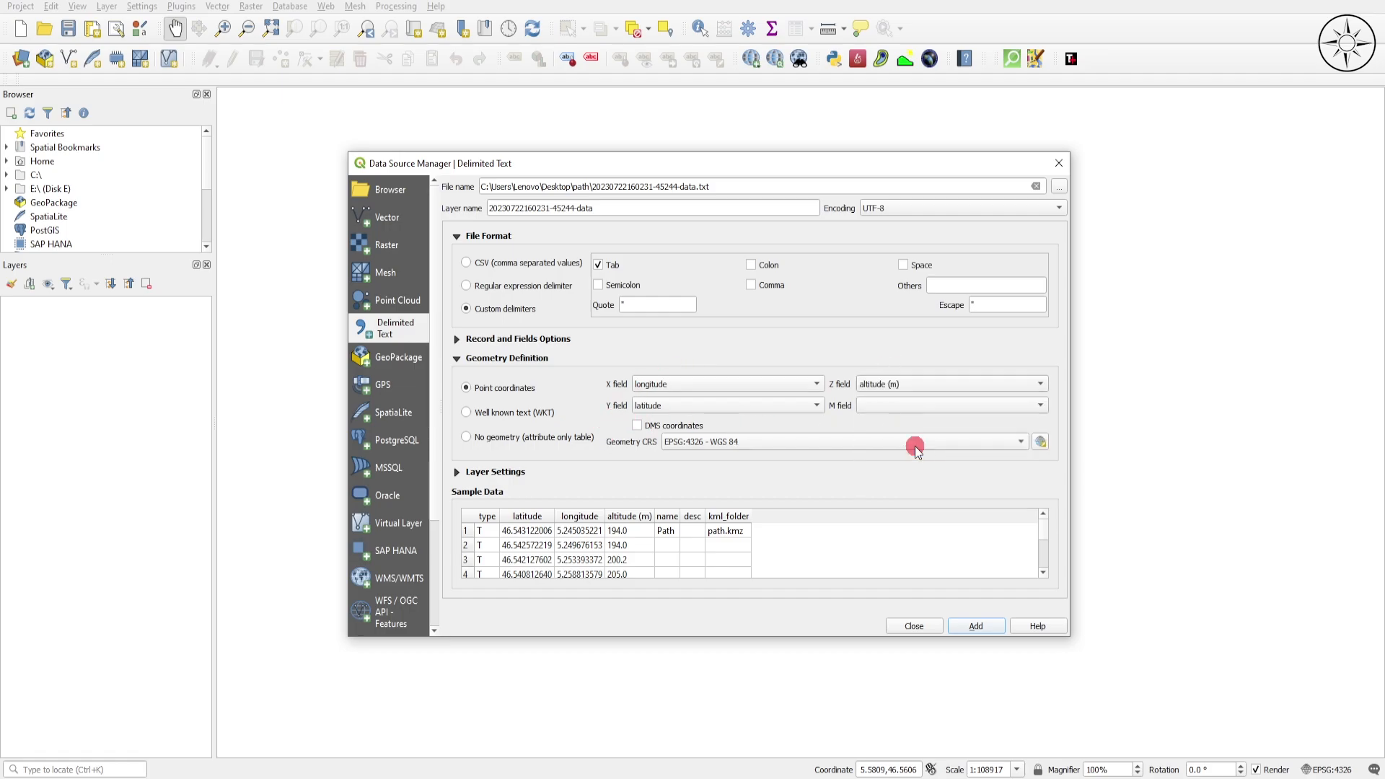
{"action": "left_click", "coordinate": [981, 632]}
{"action": "left_click", "coordinate": [910, 626]}
{"action": "scroll", "coordinate": [740, 454], "scroll_direction": "down", "scroll_amount": 1}
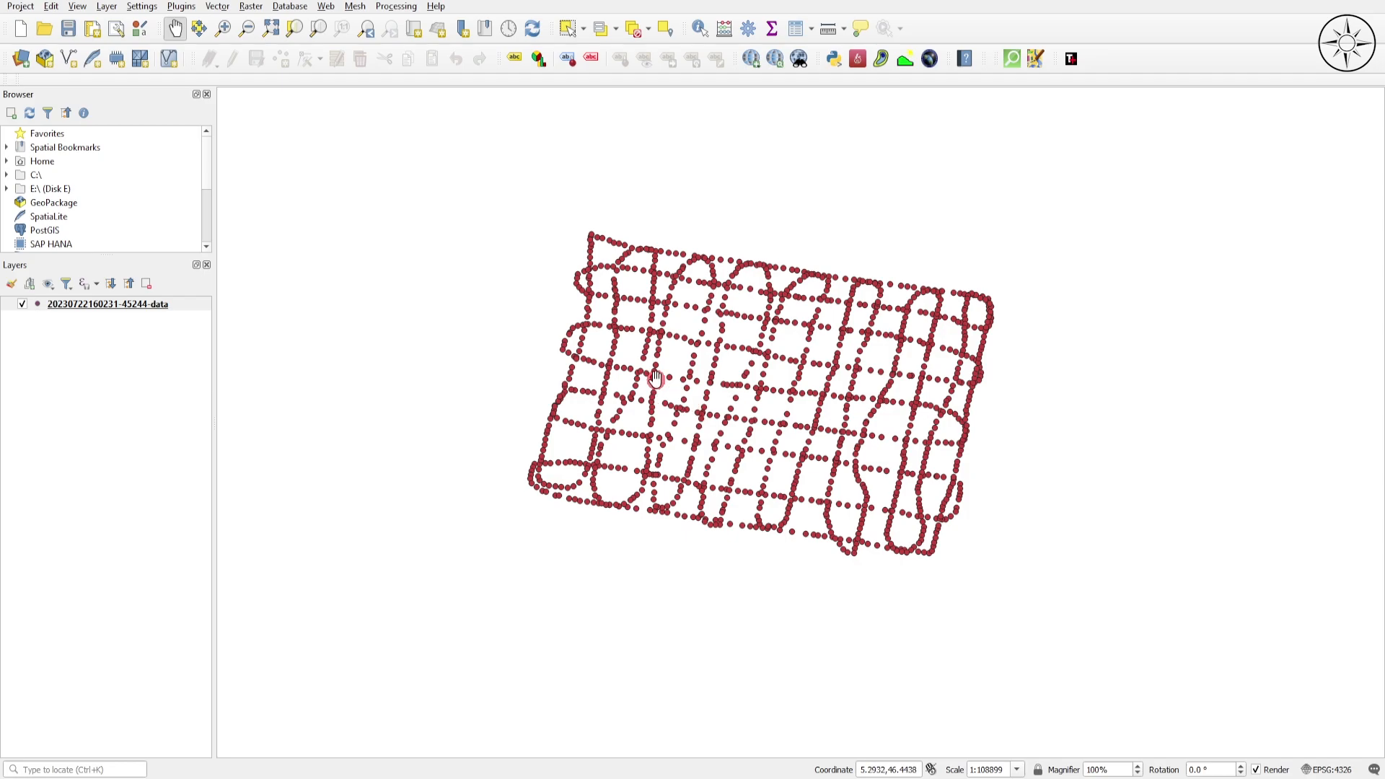
- Search the processing tools for "interp" and open the TIN interpolation tool
{"action": "left_click", "coordinate": [747, 32]}
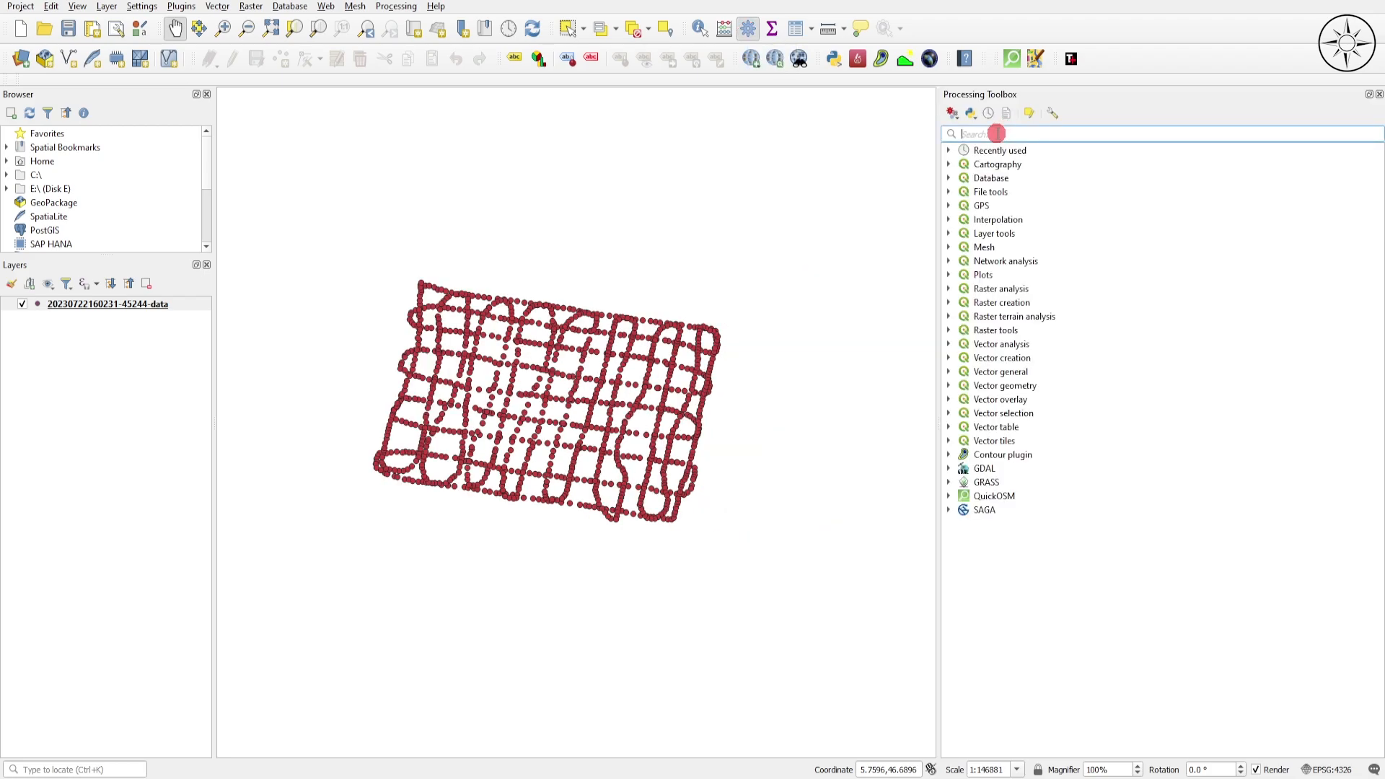
{"action": "type", "text": "interpl"}
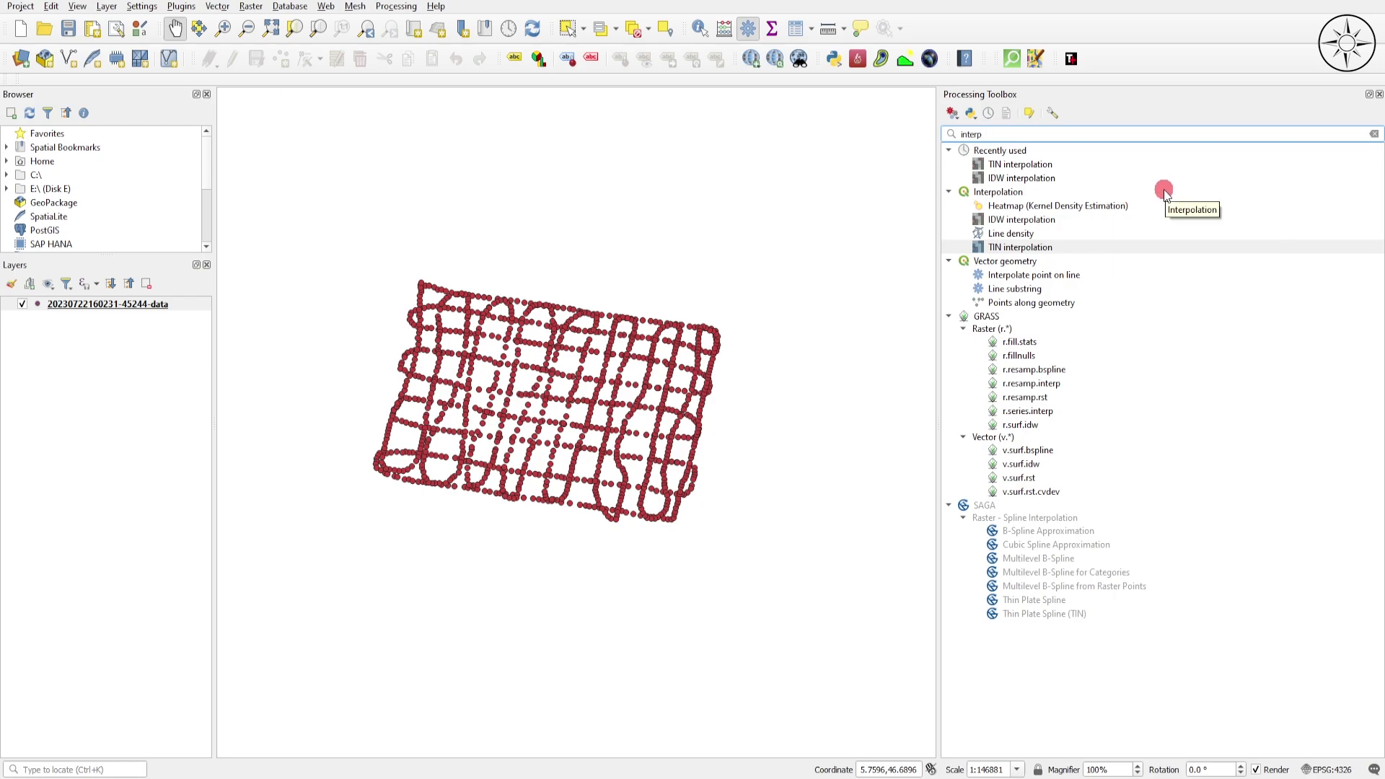
{"action": "double_click", "coordinate": [1037, 253]}
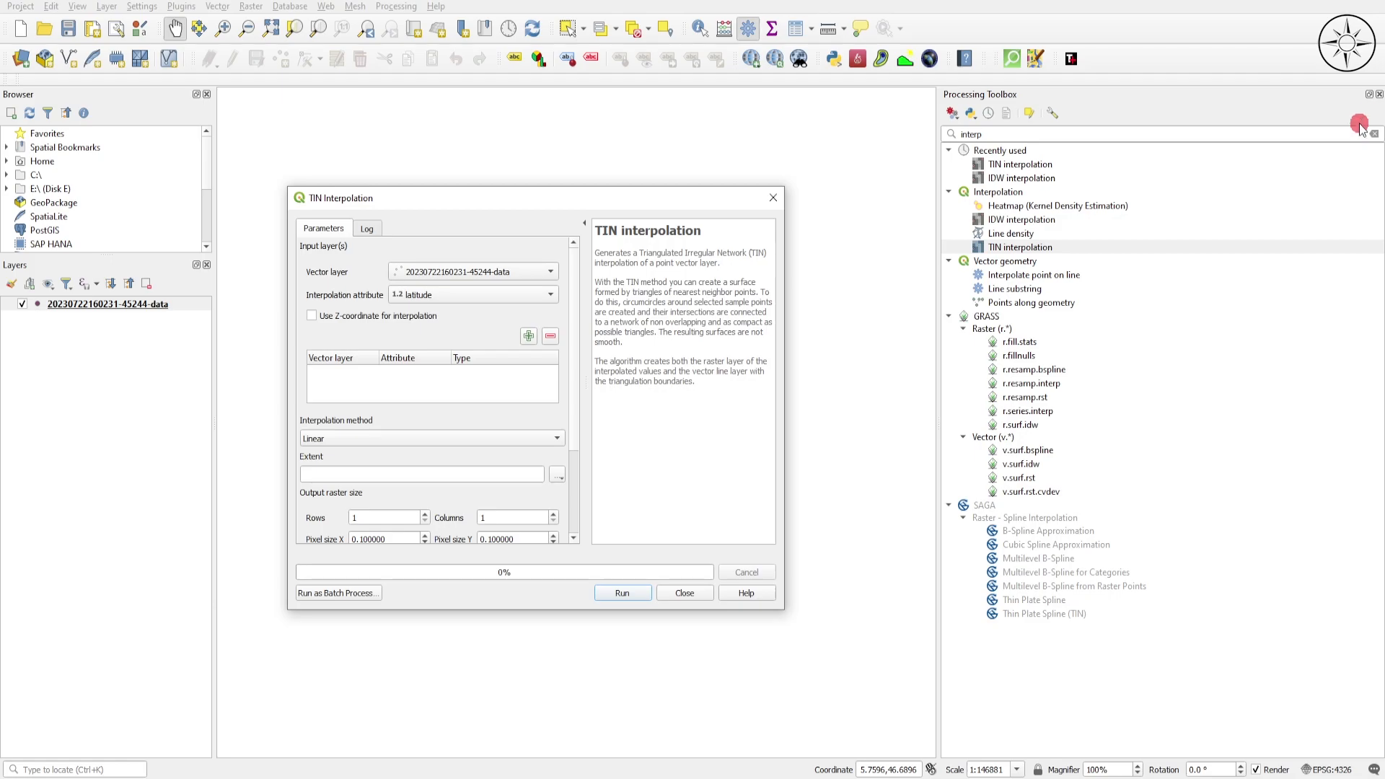
{"action": "left_click", "coordinate": [1379, 94]}
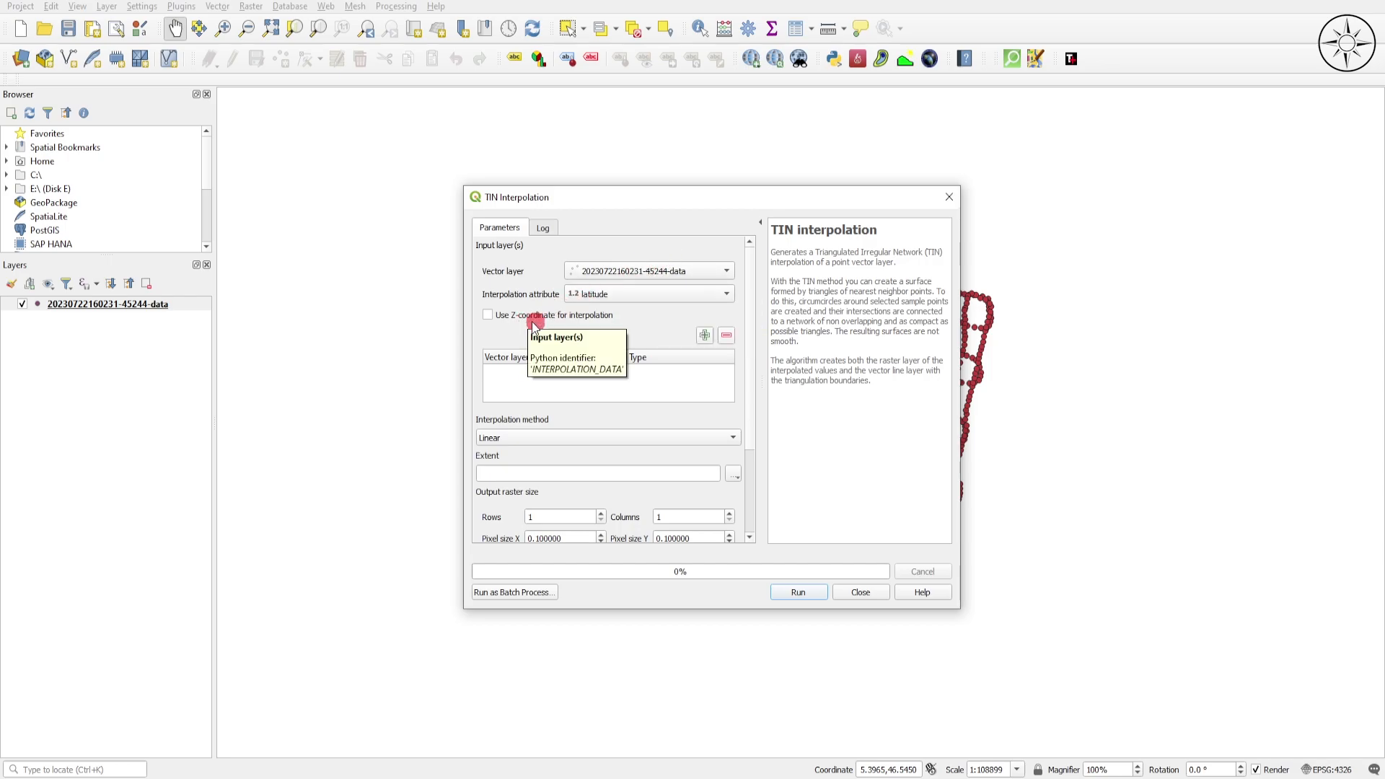
- Add the point layer to the interpolation inputs with altitude (m) as the interpolation attribute
{"action": "left_click", "coordinate": [668, 301]}
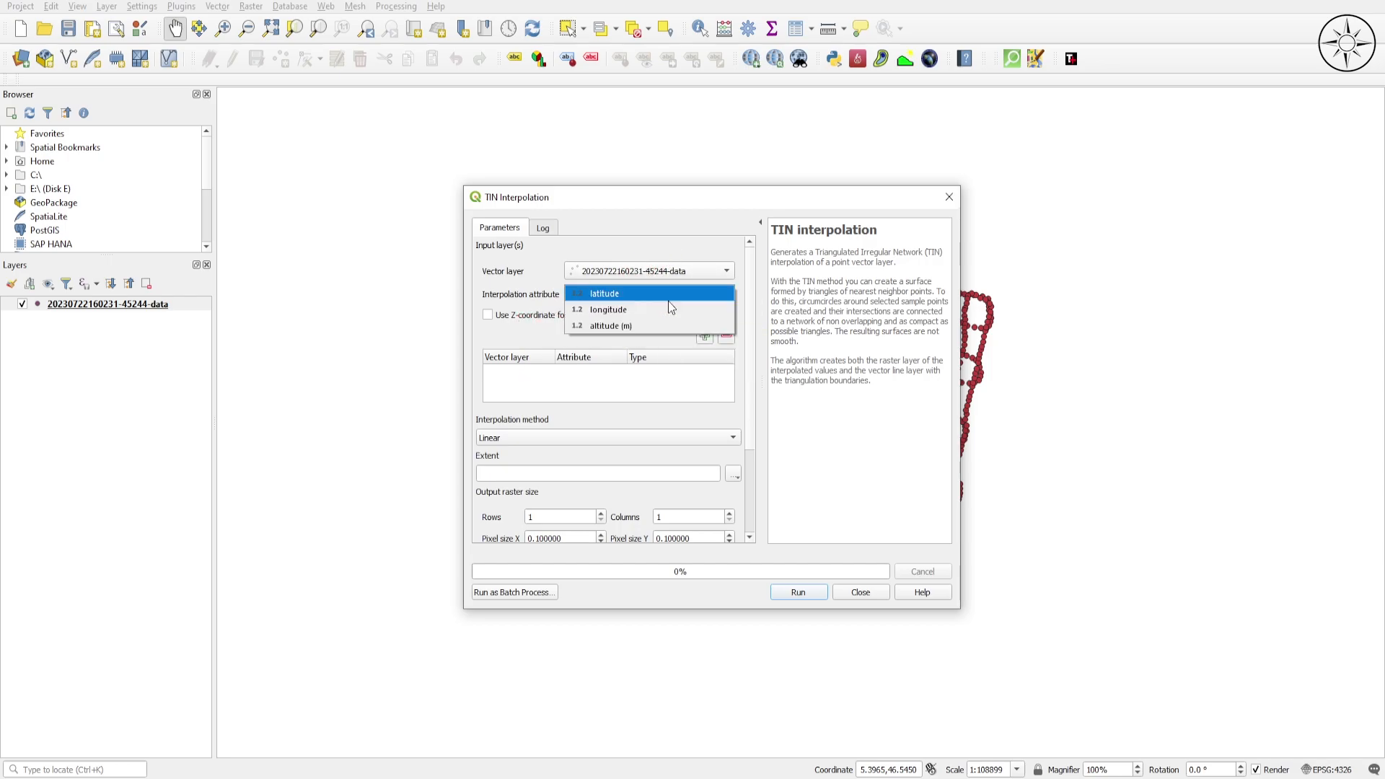
{"action": "left_click", "coordinate": [647, 327]}
{"action": "left_click", "coordinate": [705, 336]}
{"action": "left_click", "coordinate": [707, 336]}
{"action": "scroll", "coordinate": [742, 365], "scroll_direction": "down", "scroll_amount": 3}
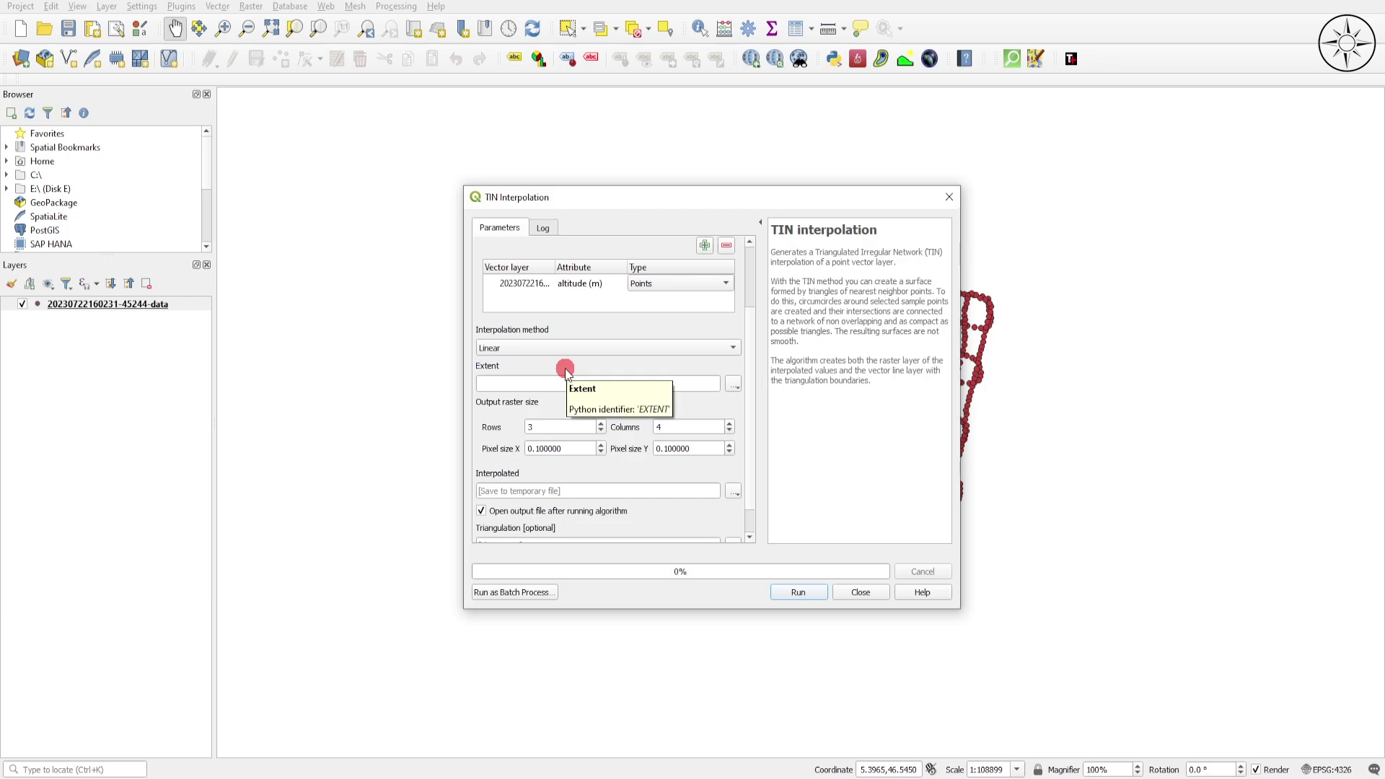
{"action": "left_click", "coordinate": [736, 387]}
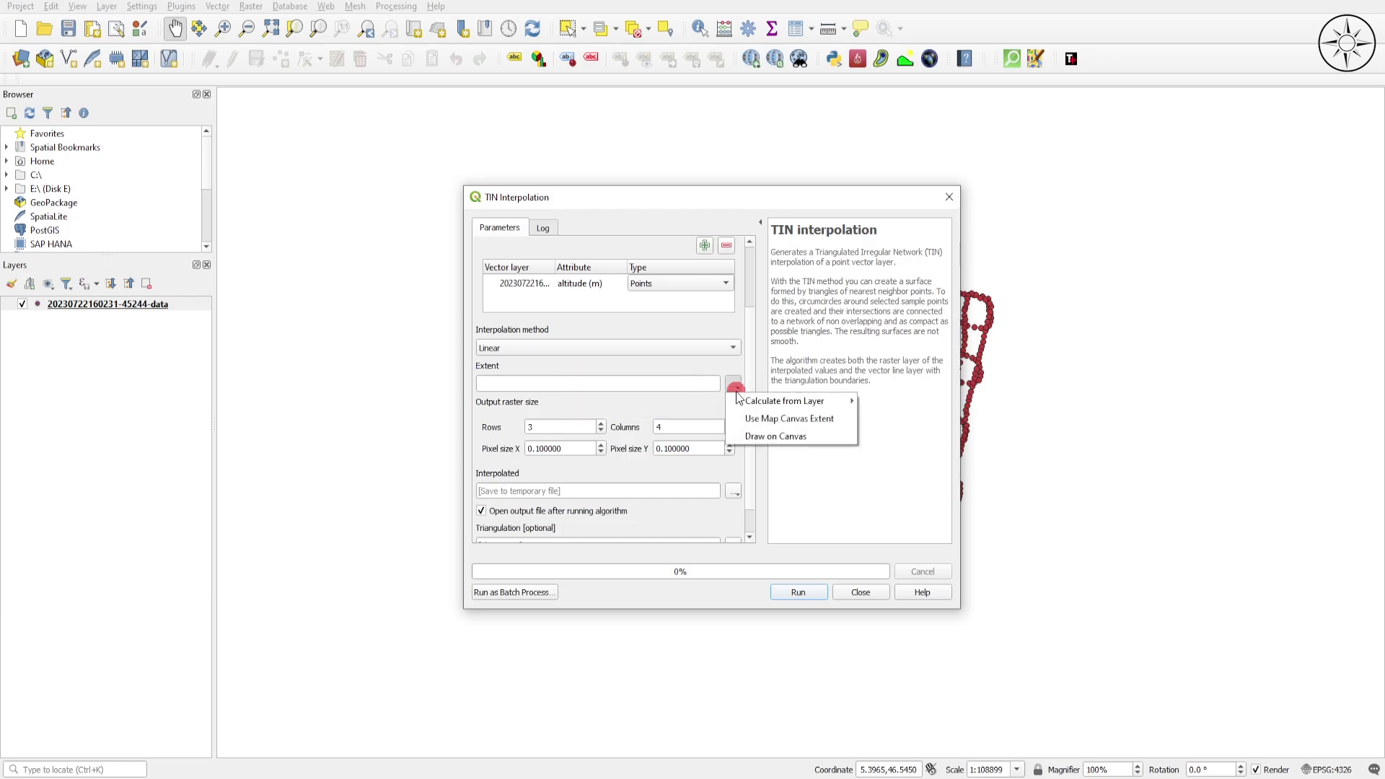
{"action": "mouse_move", "coordinate": [740, 401]}
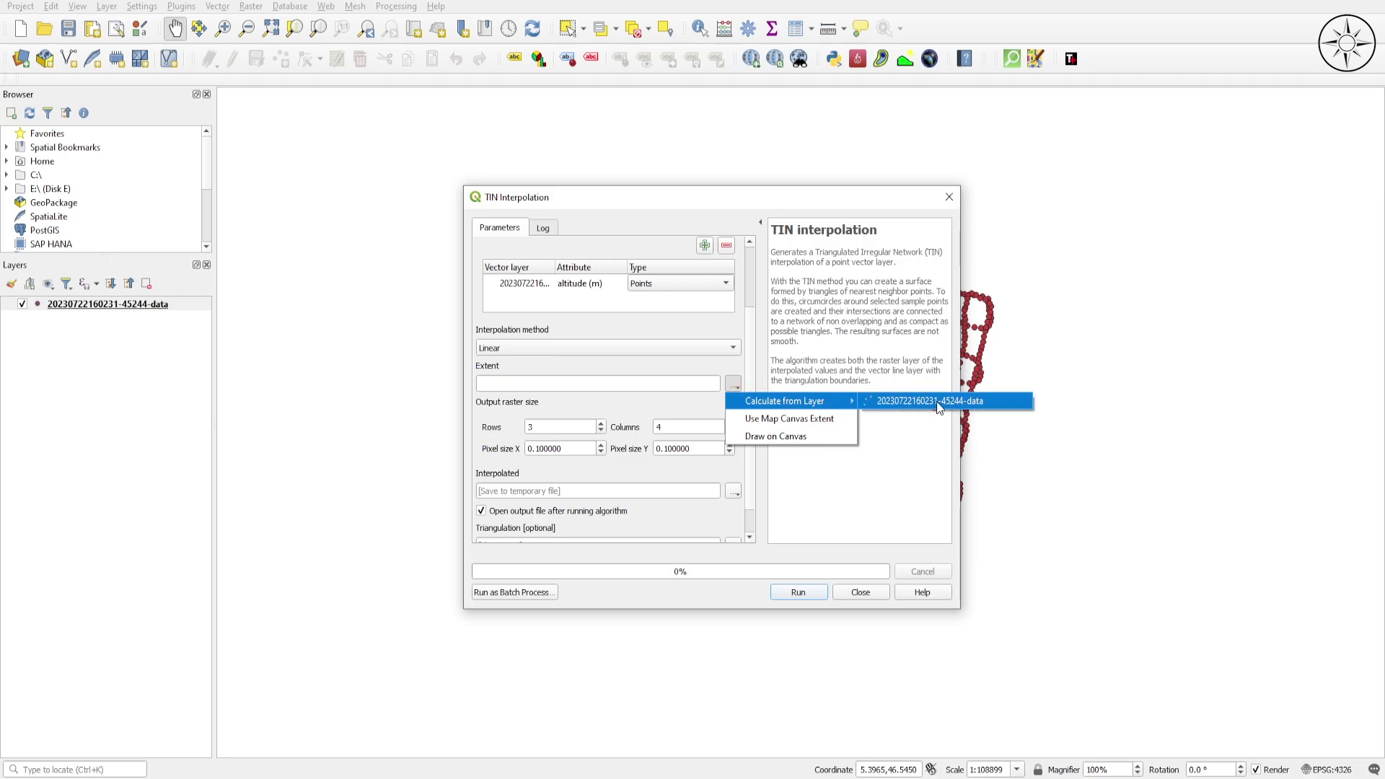
{"action": "left_click", "coordinate": [965, 402]}
- Set the output raster size to 100 rows, run the TIN interpolation and close its dialog
{"action": "scroll", "coordinate": [745, 398], "scroll_direction": "down", "scroll_amount": 1}
{"action": "left_click", "coordinate": [563, 393]}
{"action": "left_click_drag", "start_coordinate": [563, 394], "coordinate": [490, 375]}
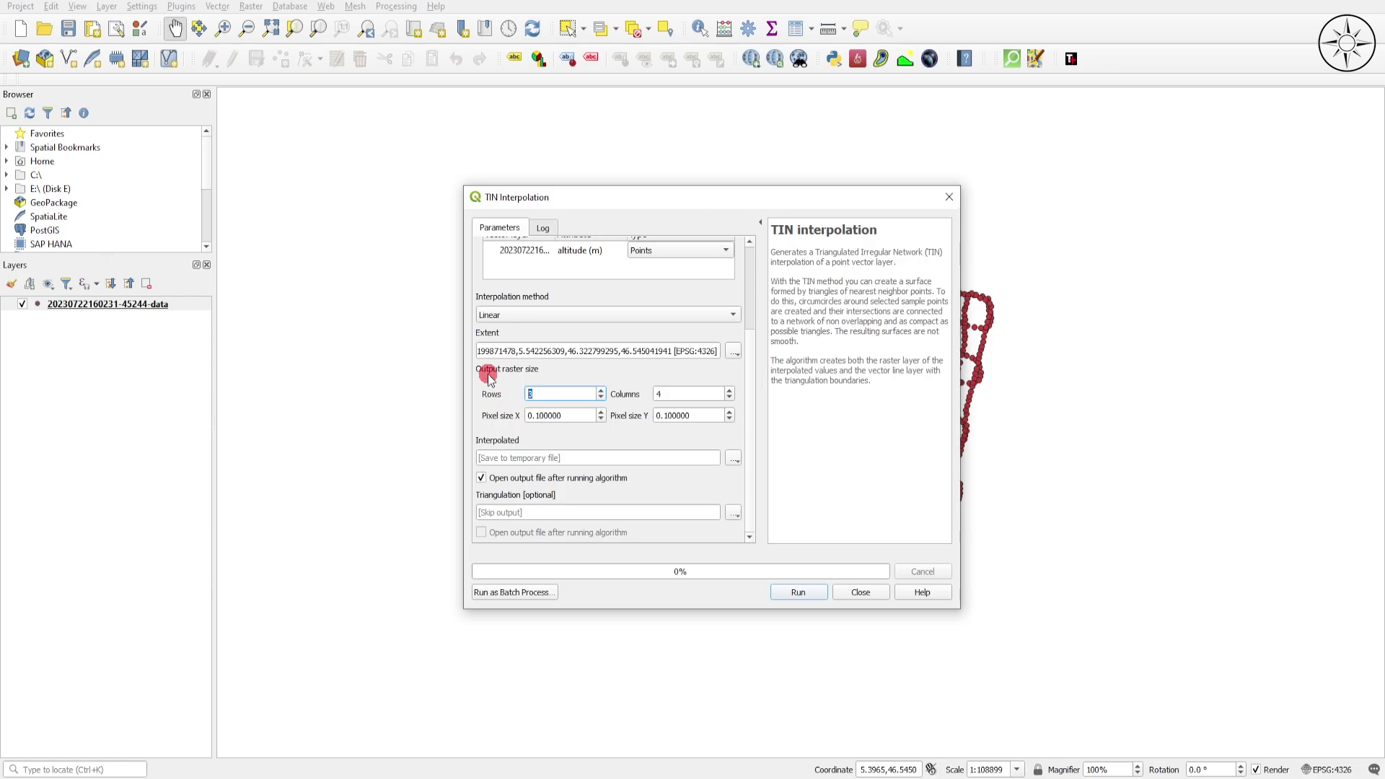
{"action": "type", "text": "100"}
{"action": "left_click", "coordinate": [553, 513]}
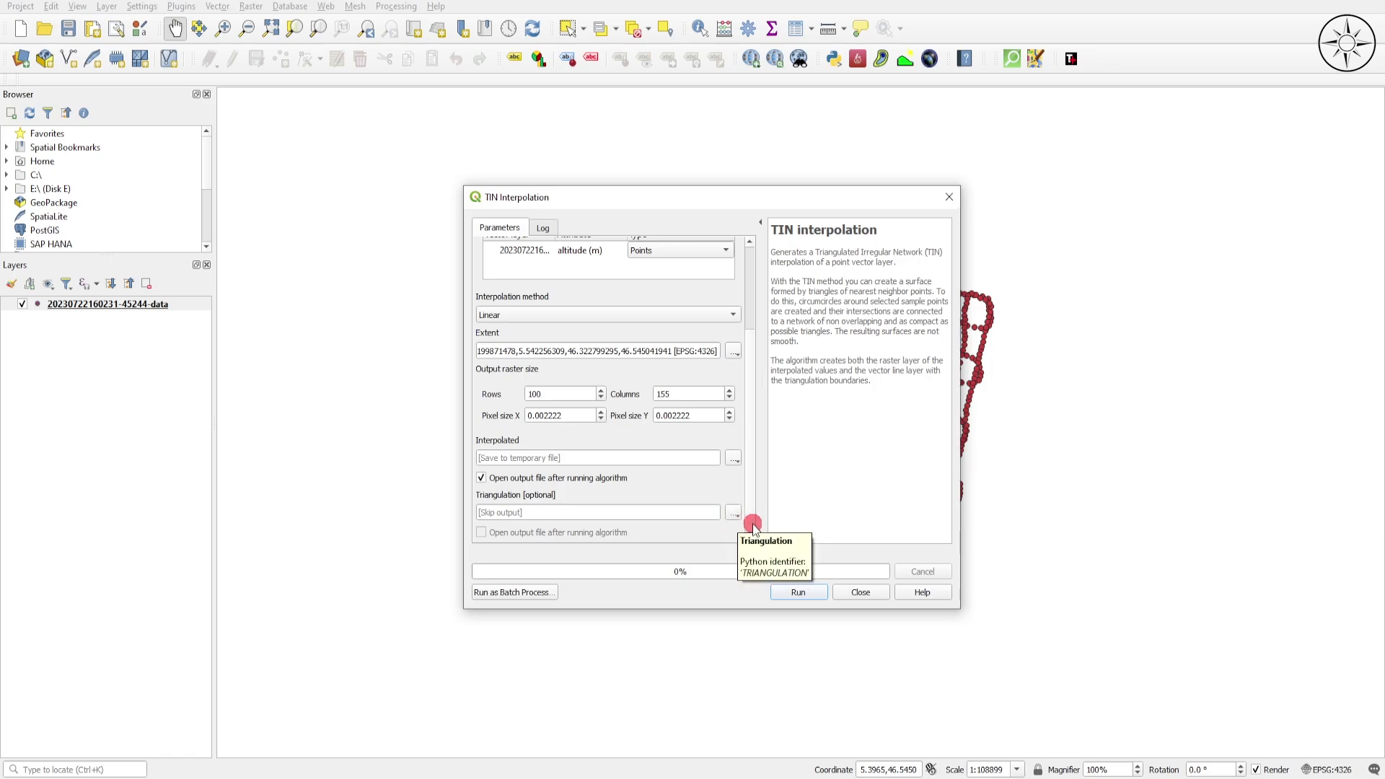
{"action": "left_click", "coordinate": [799, 592]}
{"action": "left_click", "coordinate": [664, 599]}
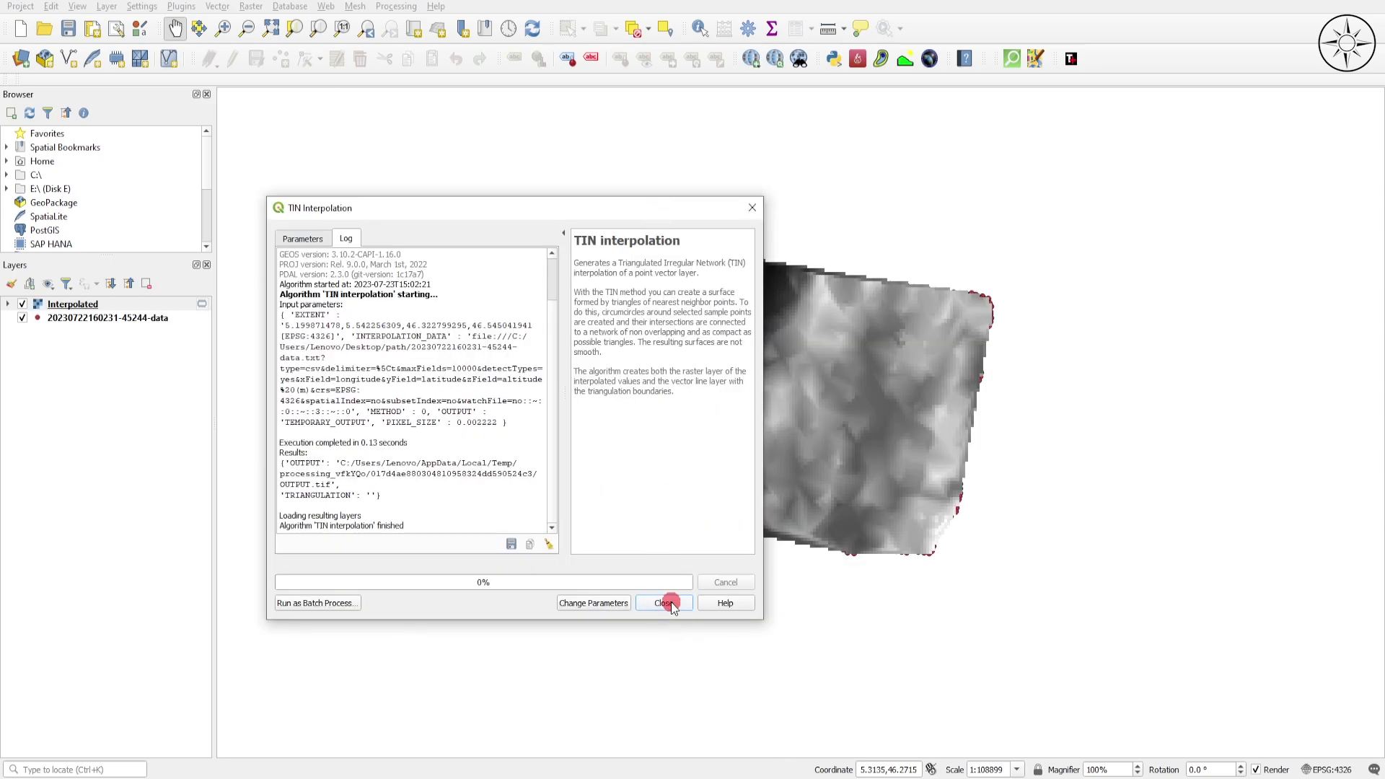
- Export the Interpolated layer as a raw-data GeoTIFF named dem in EPSG:4326 - WGS 84
{"action": "left_click_drag", "start_coordinate": [786, 536], "coordinate": [755, 593]}
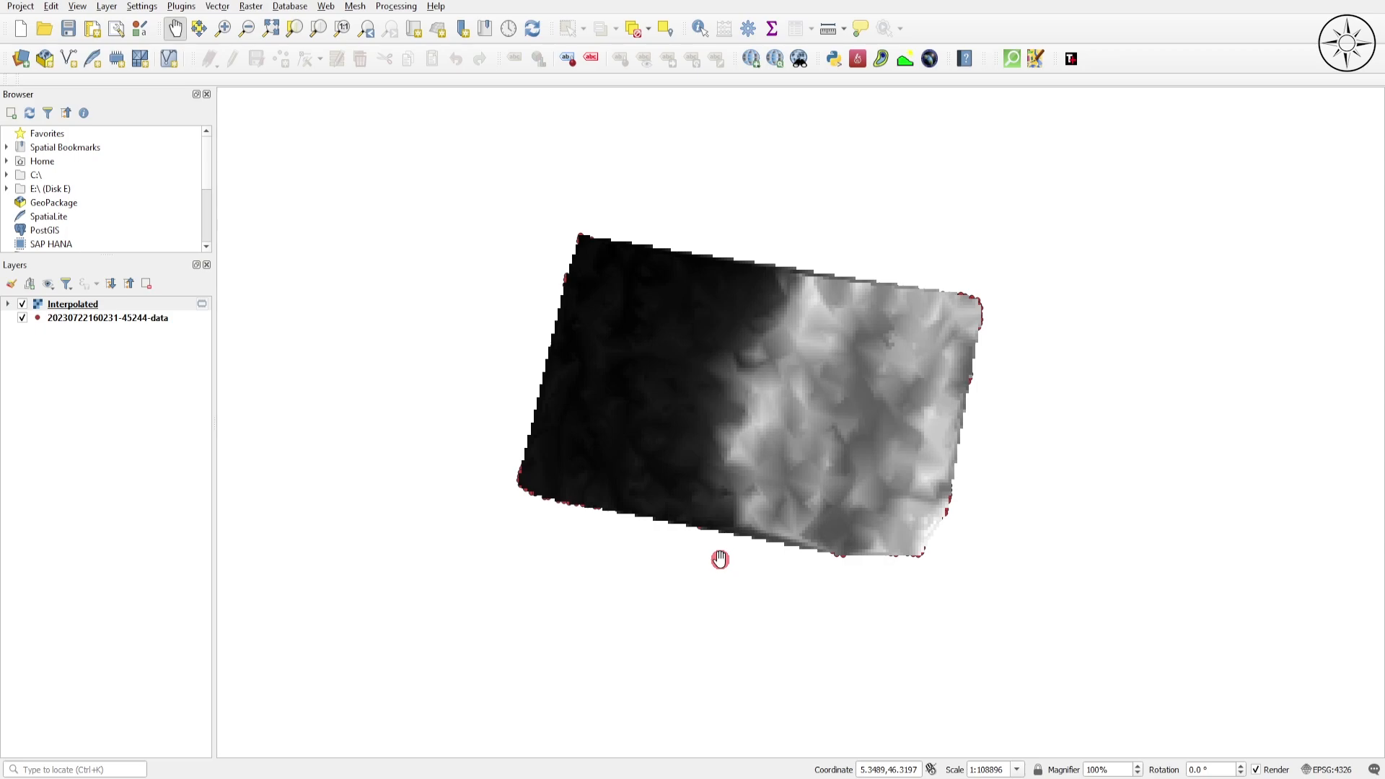
{"action": "left_click", "coordinate": [117, 306]}
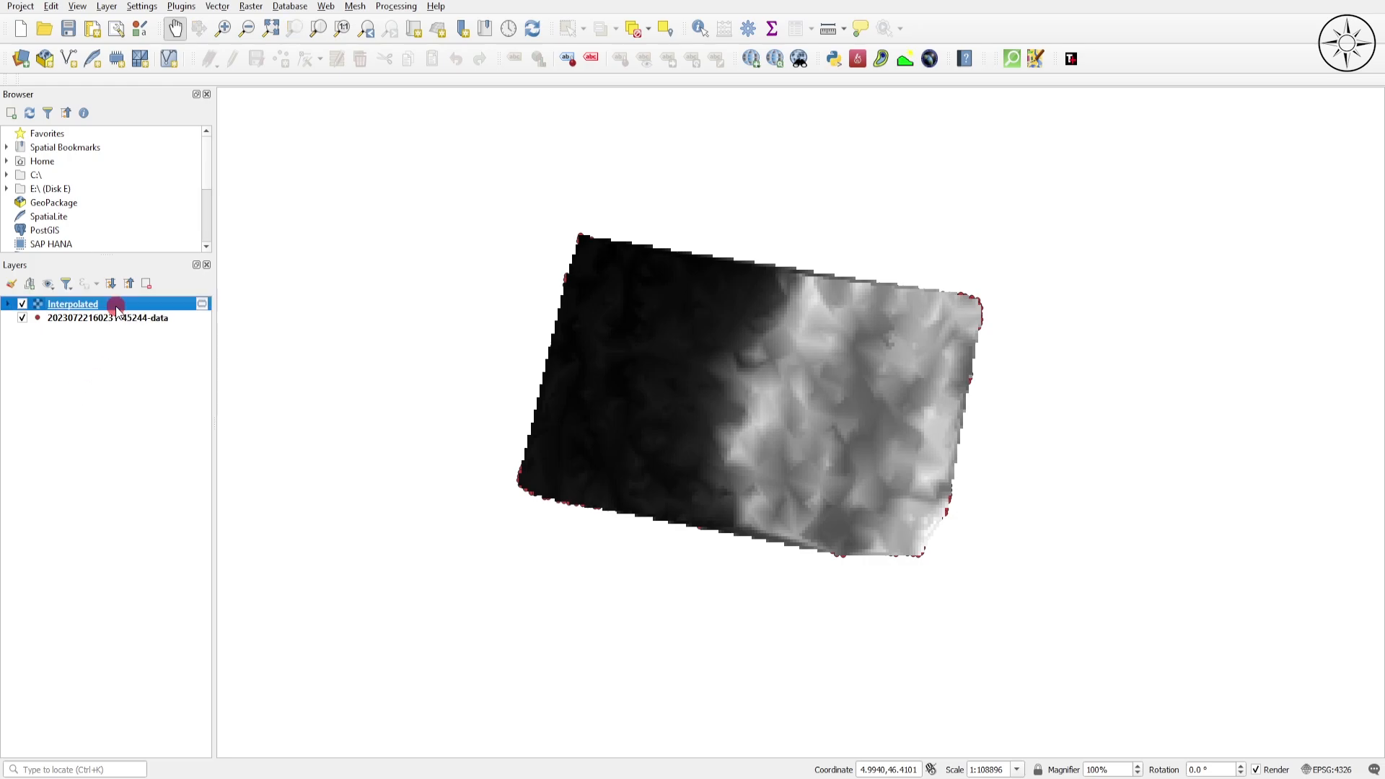
{"action": "right_click", "coordinate": [117, 306]}
{"action": "mouse_move", "coordinate": [258, 538]}
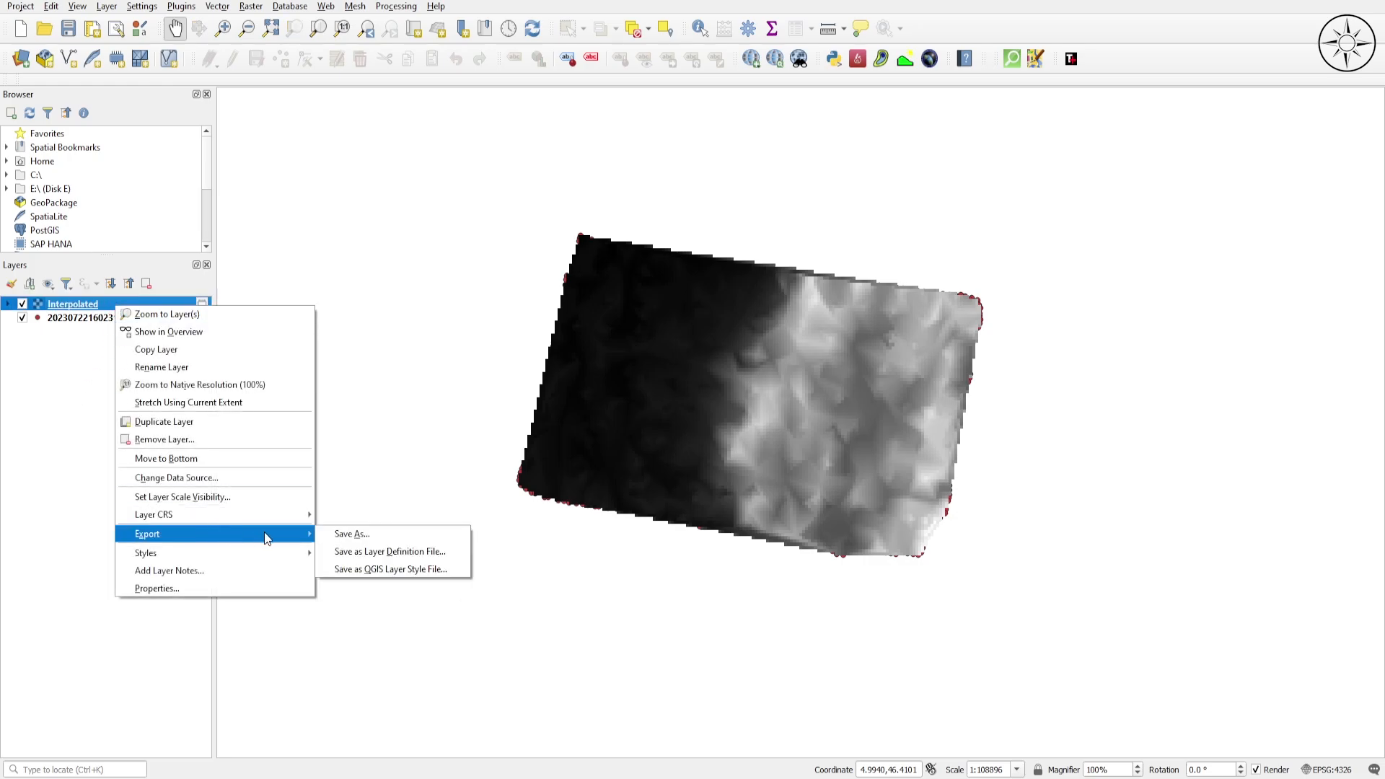
{"action": "left_click", "coordinate": [404, 535]}
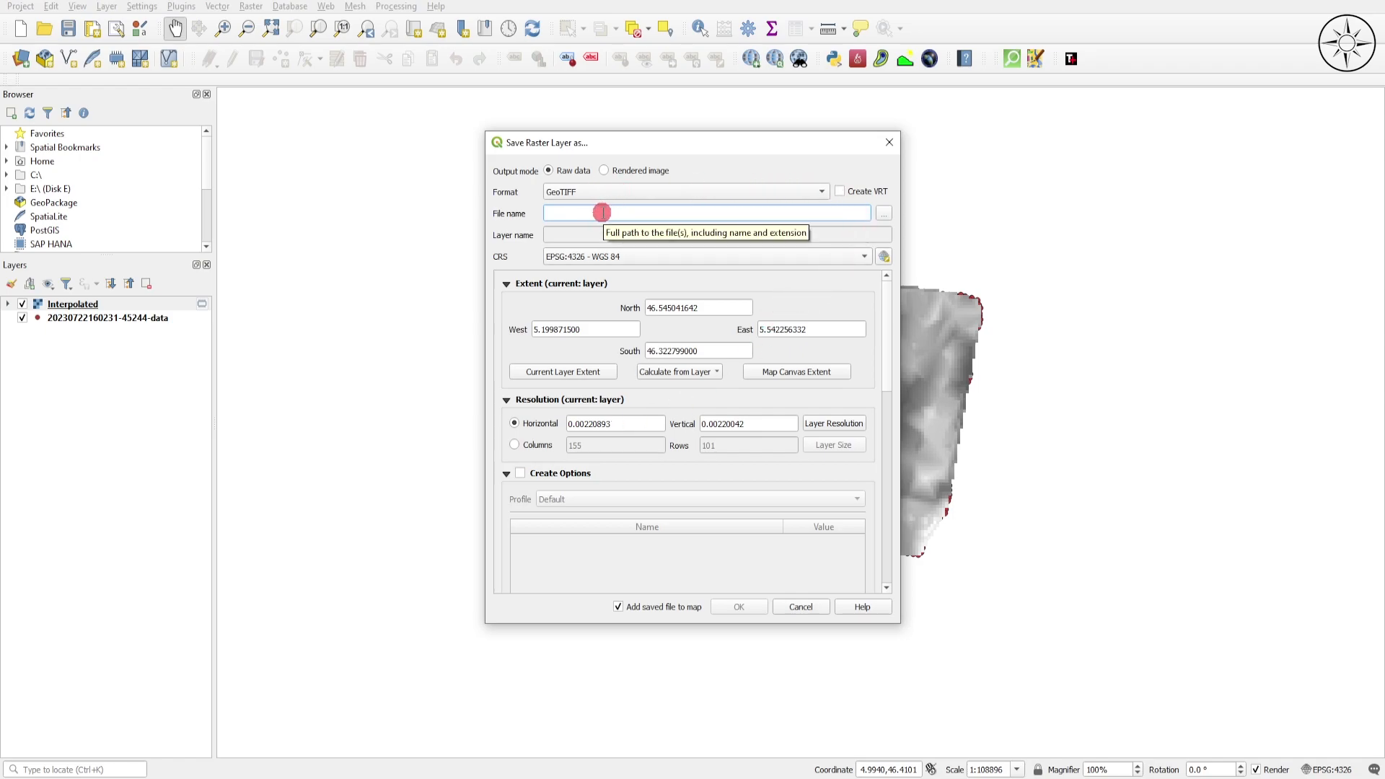
{"action": "type", "text": "dem"}
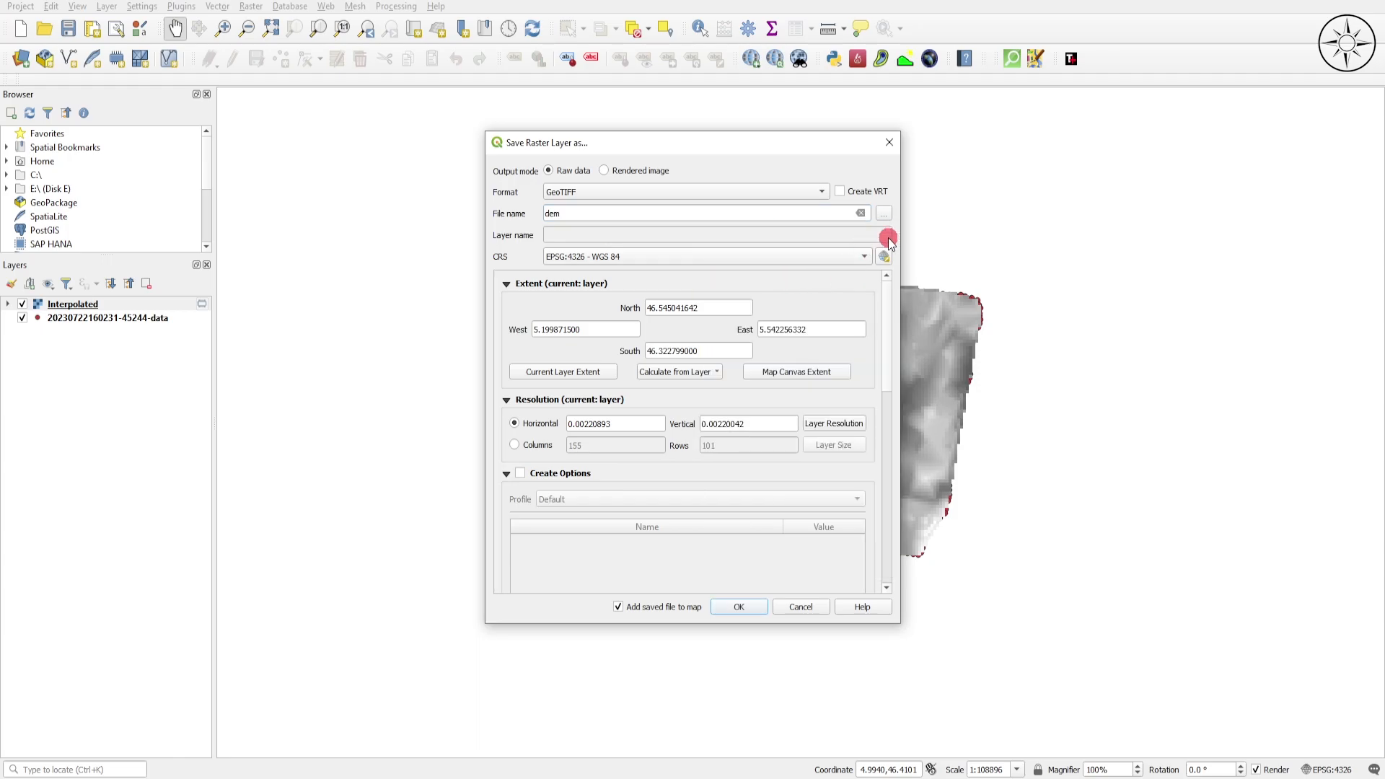
{"action": "left_click_drag", "start_coordinate": [887, 288], "coordinate": [842, 545]}
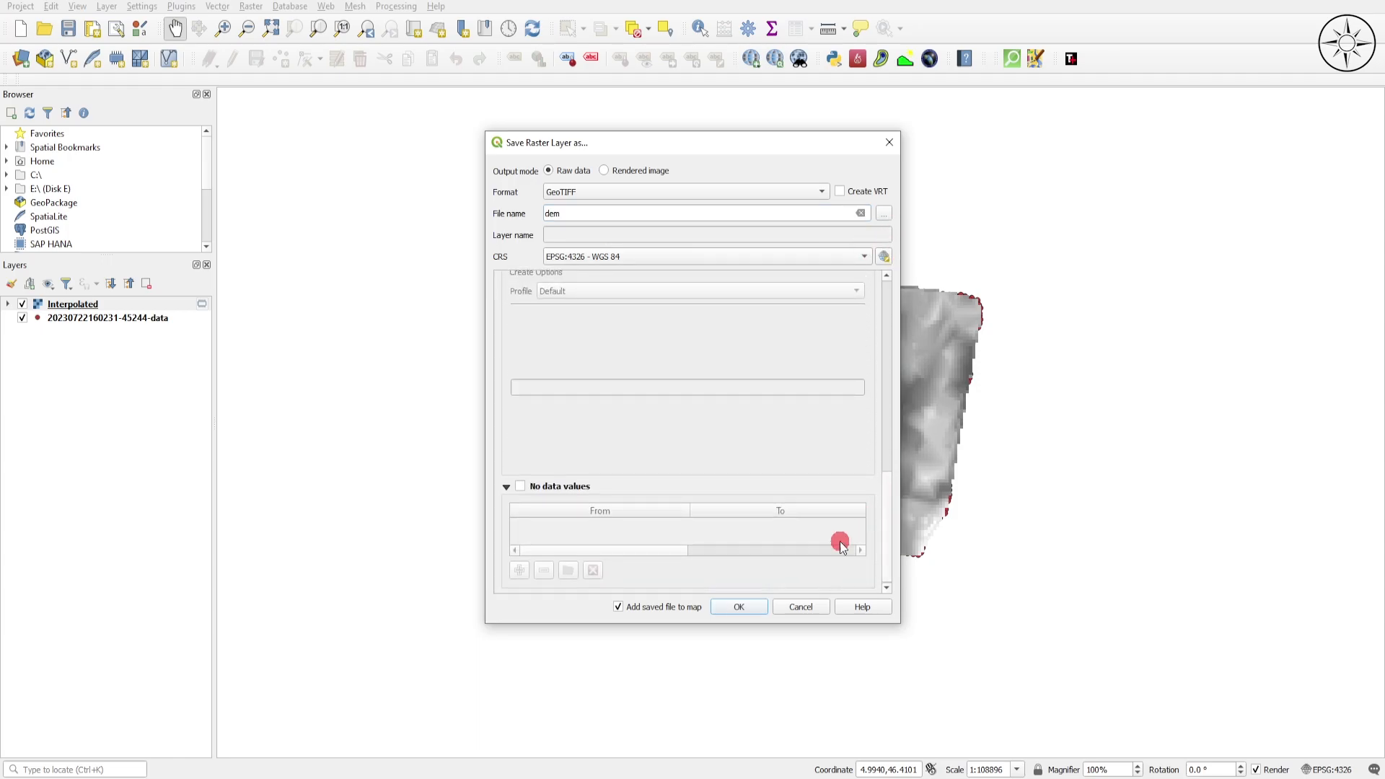
{"action": "left_click", "coordinate": [752, 607]}
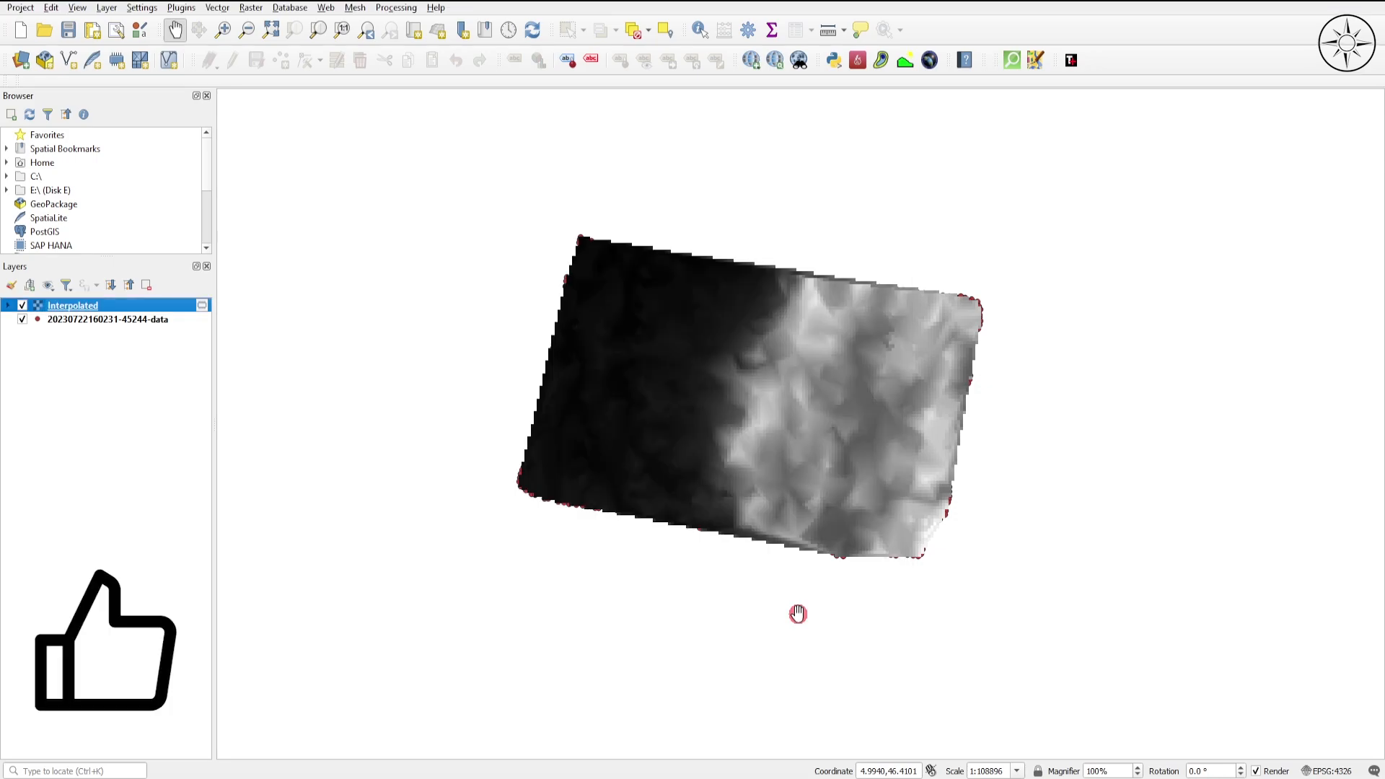